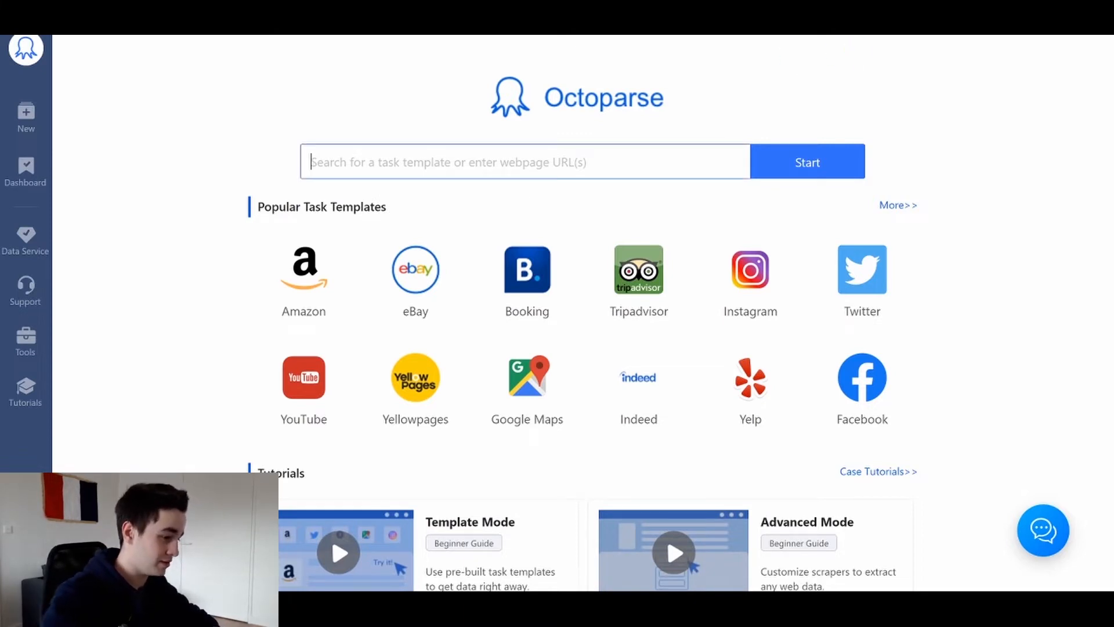
type("https://www.ebay.fr/sch/4689/i.html?_from=R40&_nkw=camera")
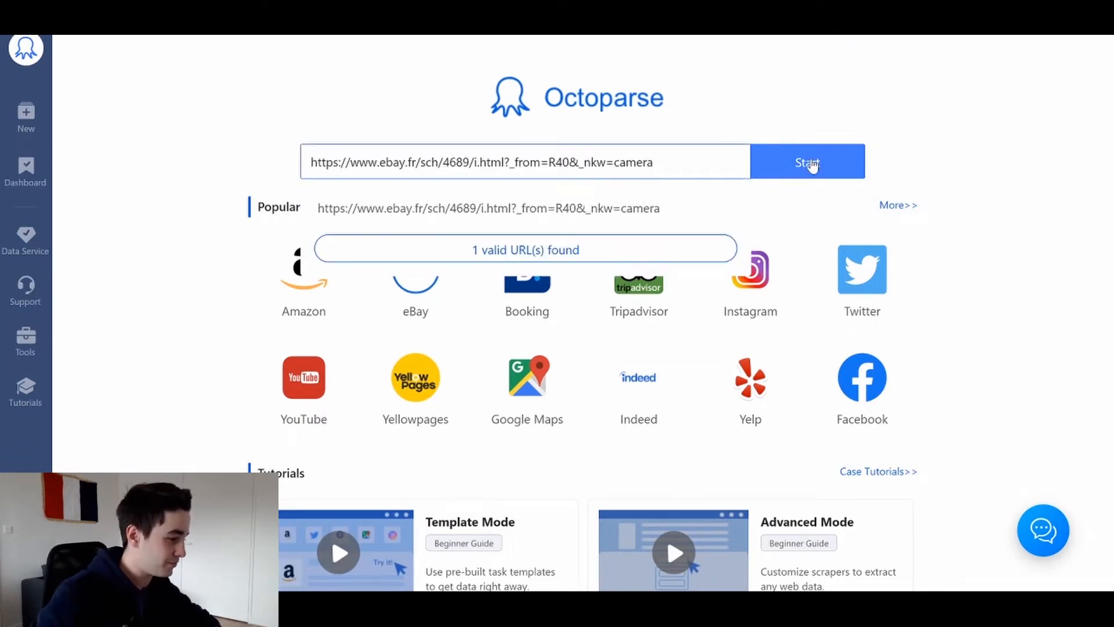
left_click(811, 163)
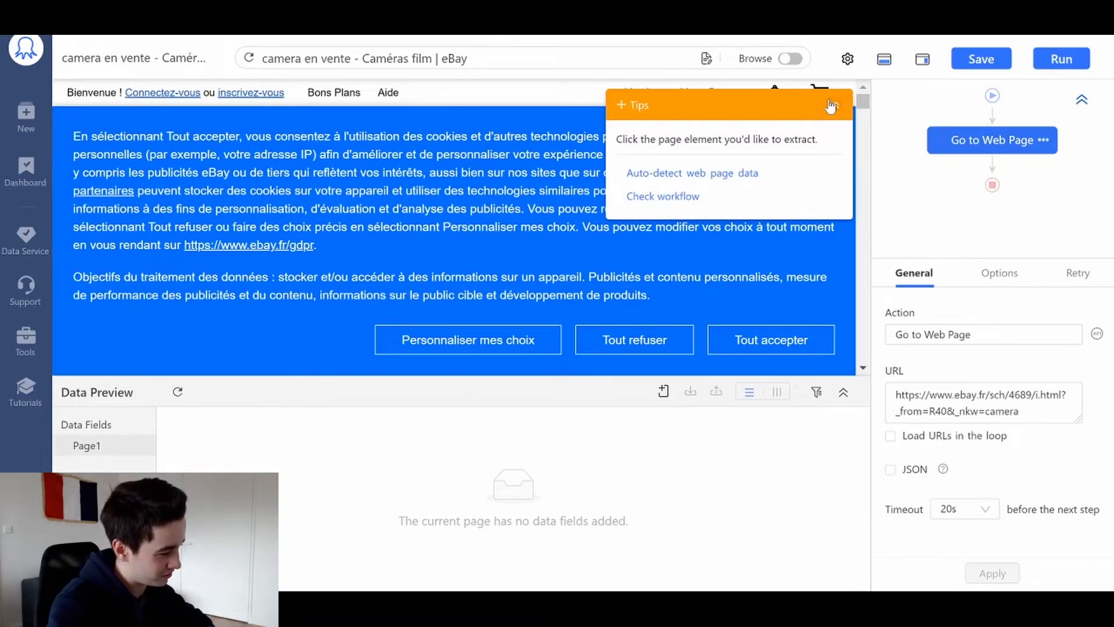
left_click(831, 105)
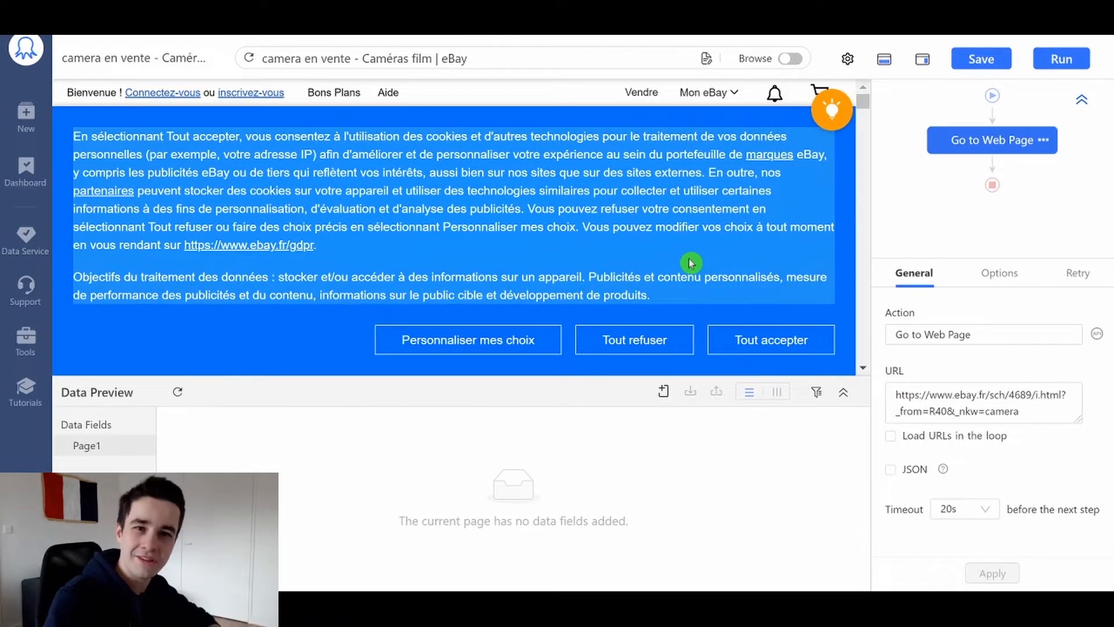
left_click(634, 342)
left_click_drag(702, 110, 930, 121)
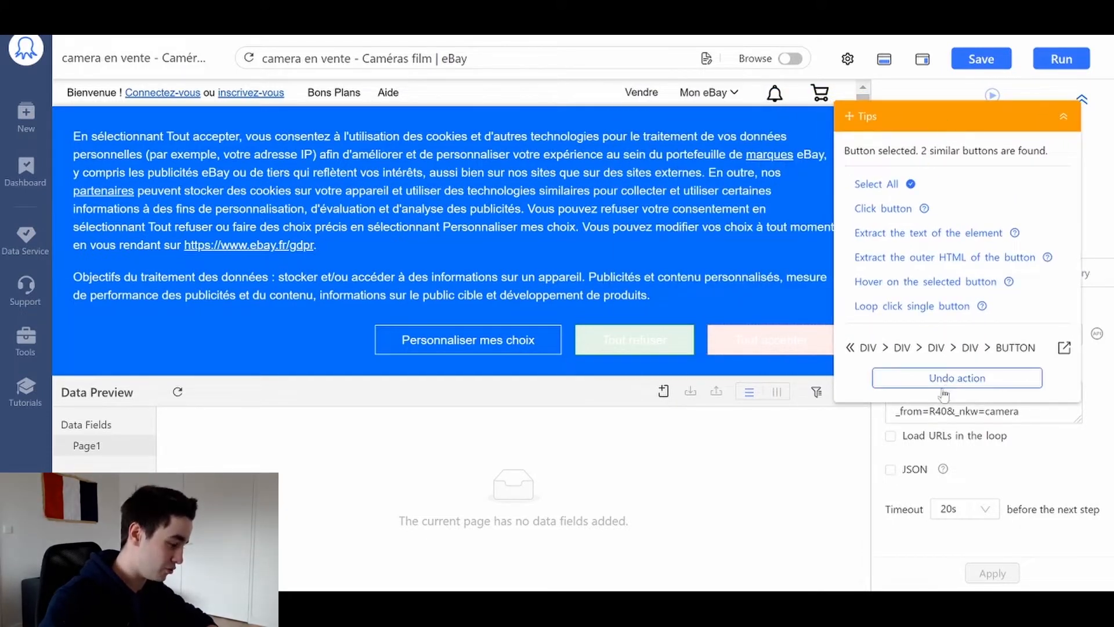
left_click(933, 372)
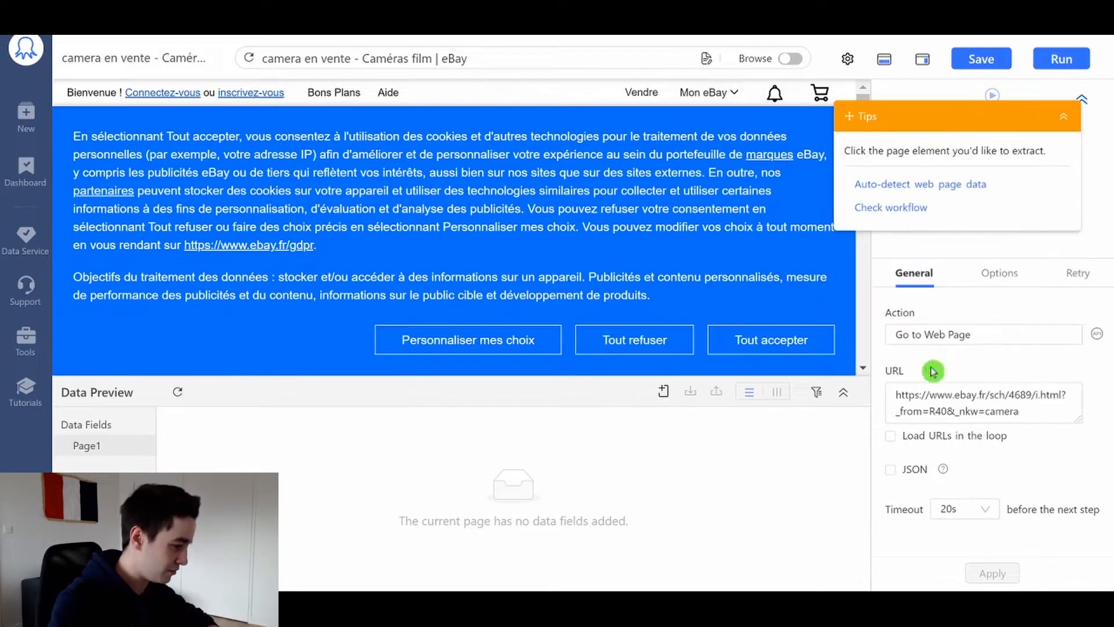
- Refuse all cookies on the eBay page in Browse mode, return to task editing and collapse the tips
left_click(790, 59)
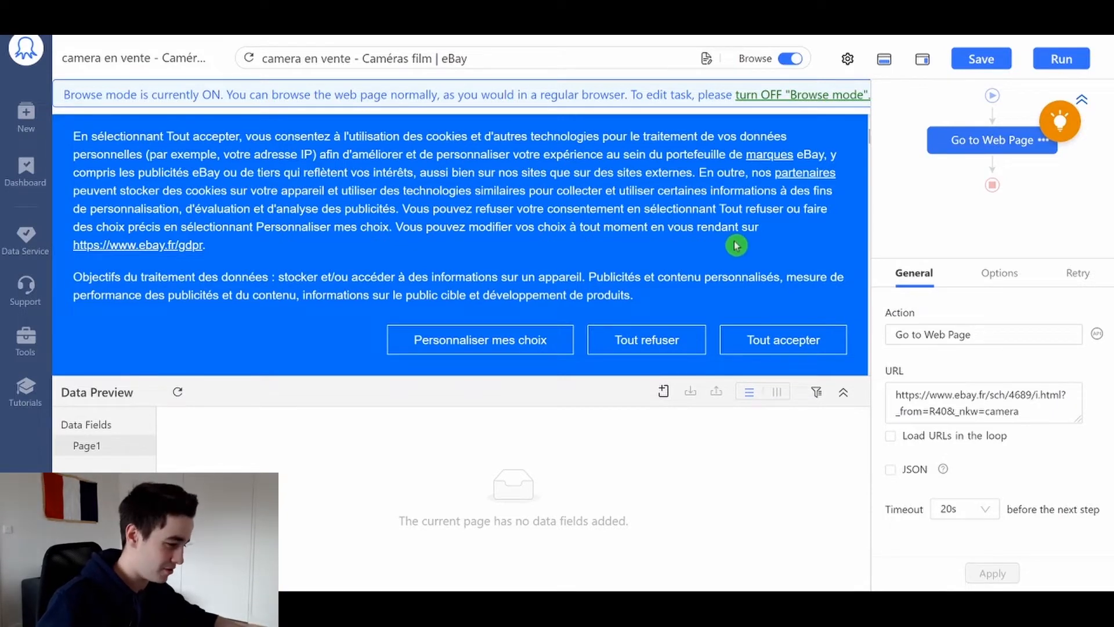
left_click(655, 340)
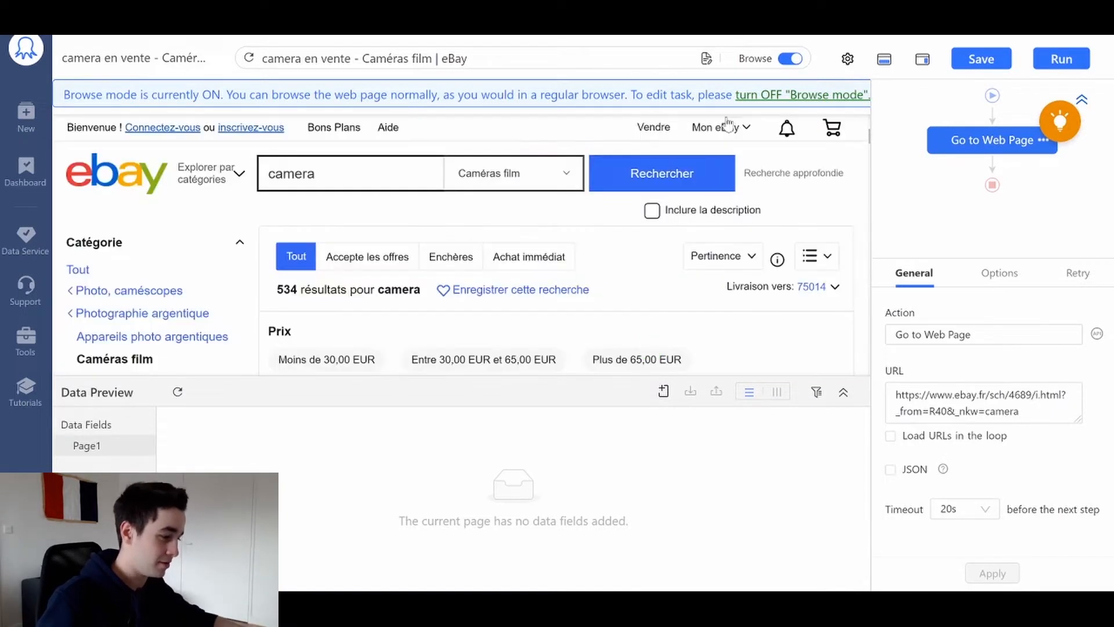
left_click(795, 59)
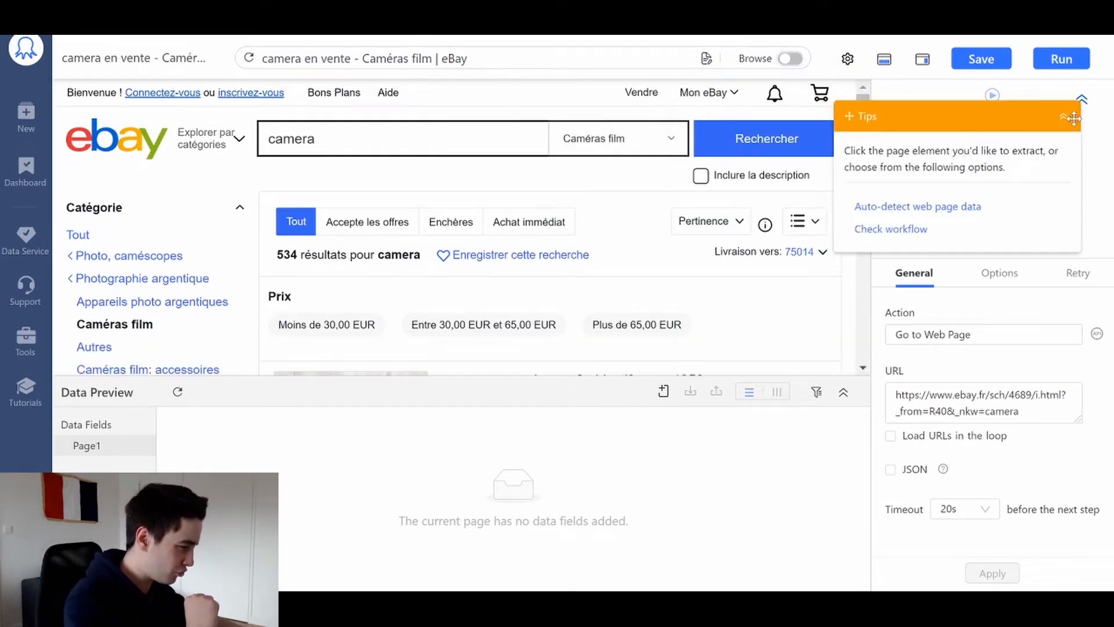
left_click(1062, 116)
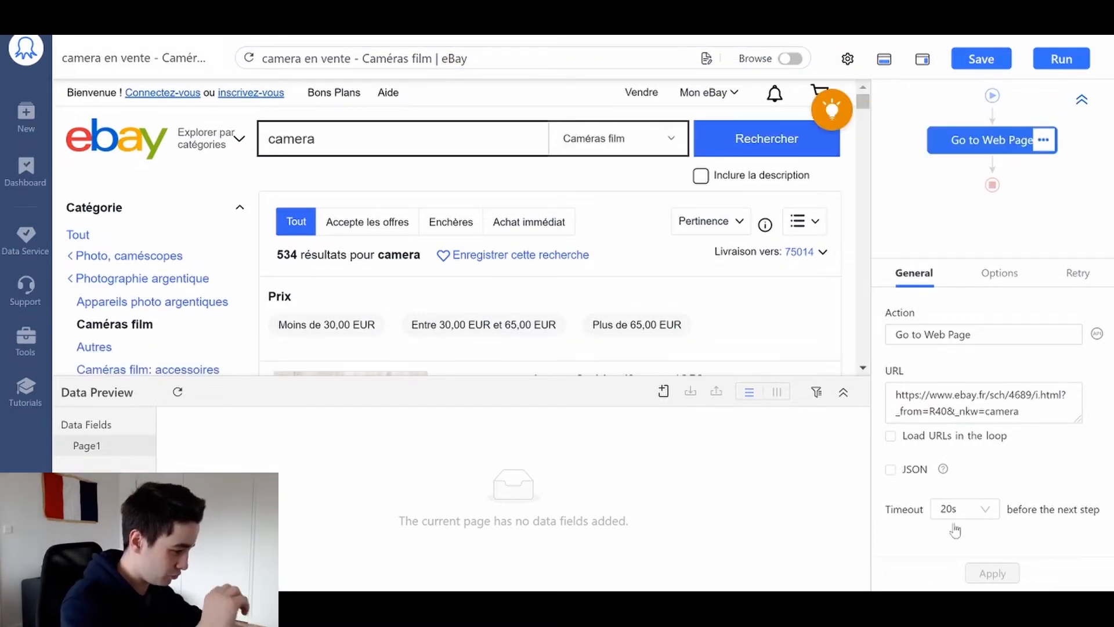
- Set the timeout of the Go to Web Page action to 300s and apply it
left_click(983, 515)
left_click(952, 312)
left_click(1003, 573)
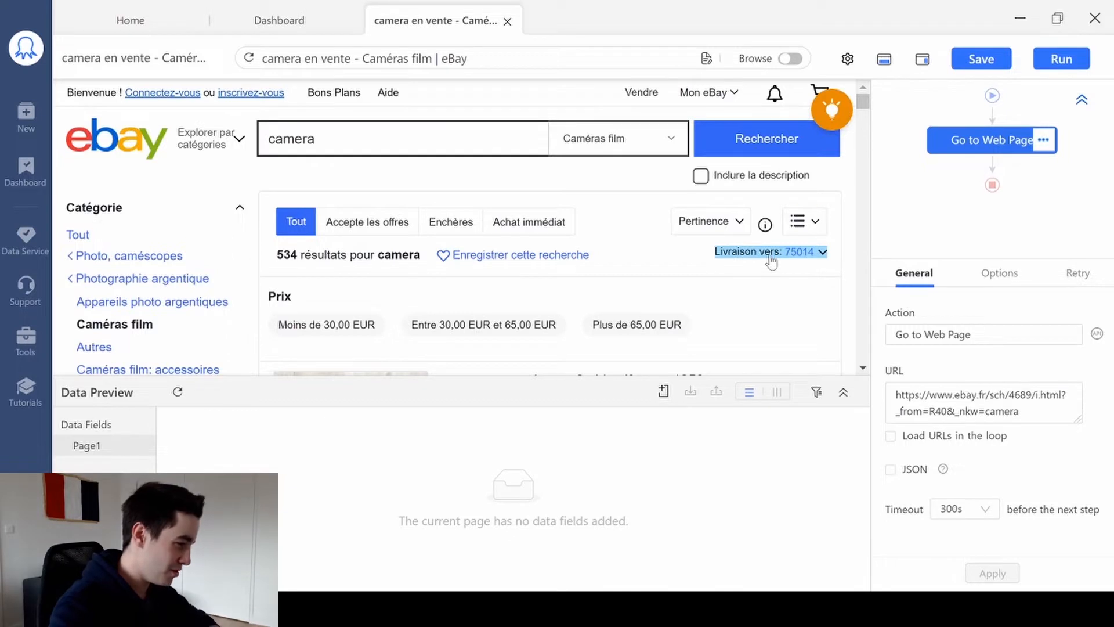
- Auto-detect the web page data and exclude the page scroll from the extraction, keeping pagination
left_click(833, 107)
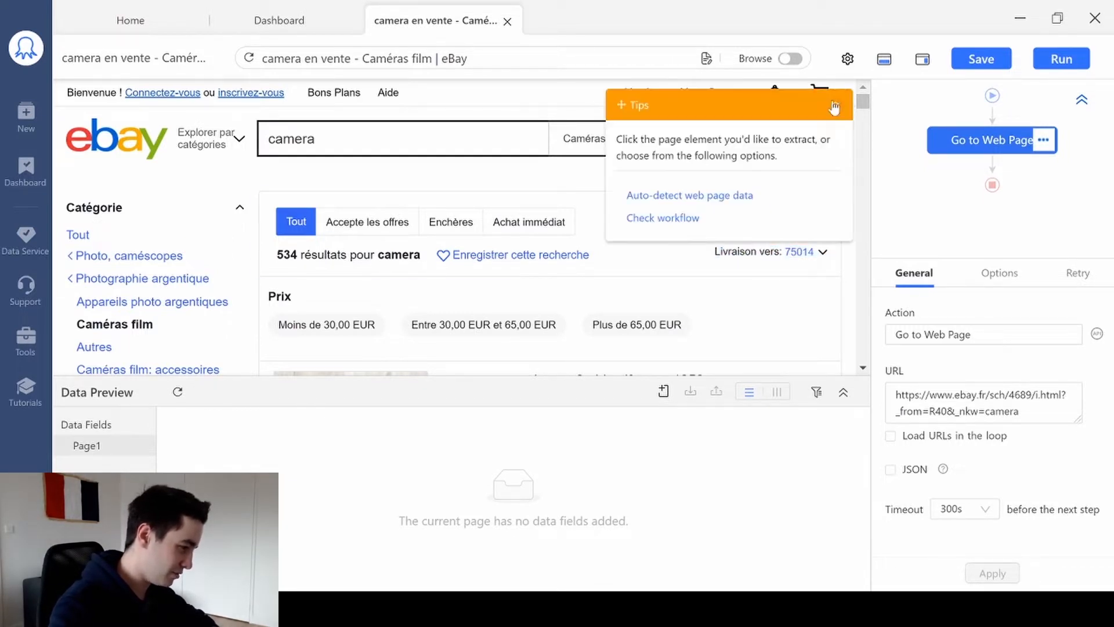
left_click(677, 199)
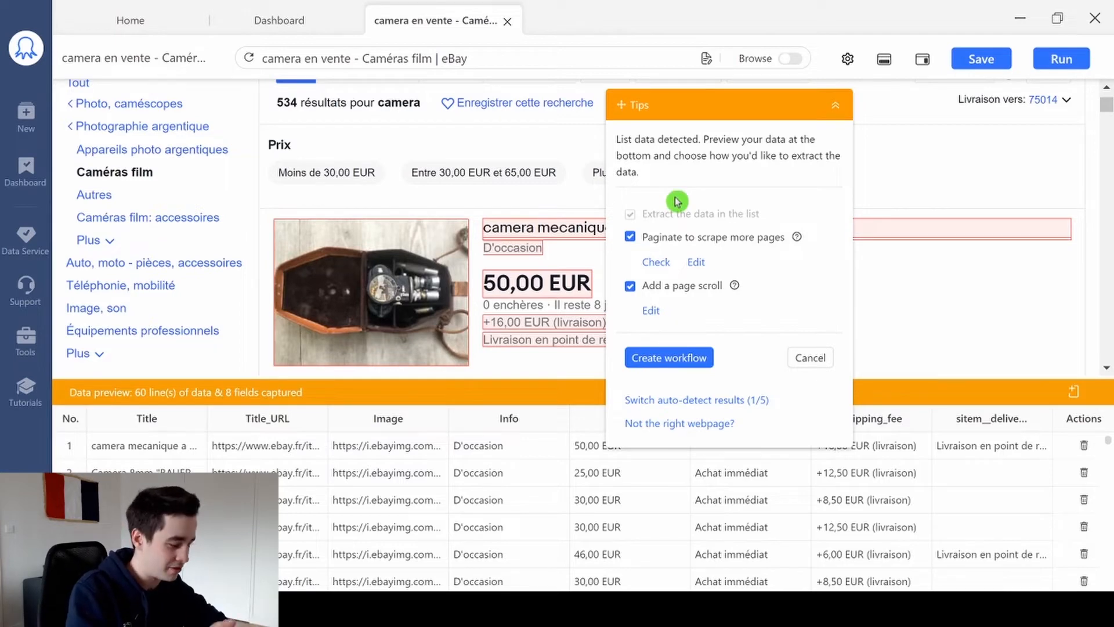
left_click_drag(725, 107, 182, 29)
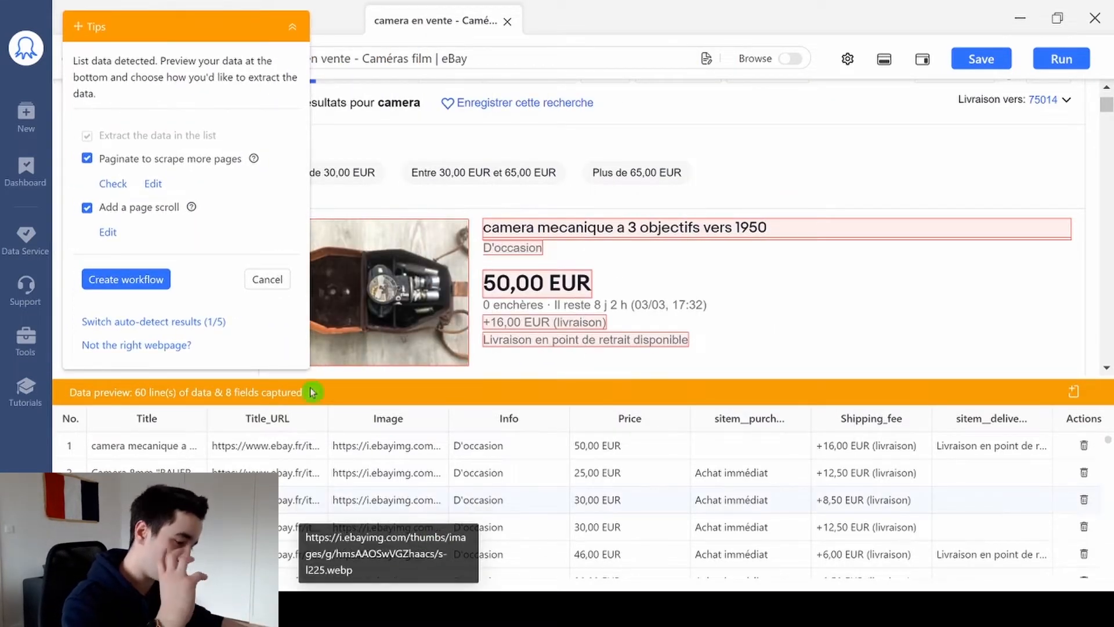
left_click(88, 209)
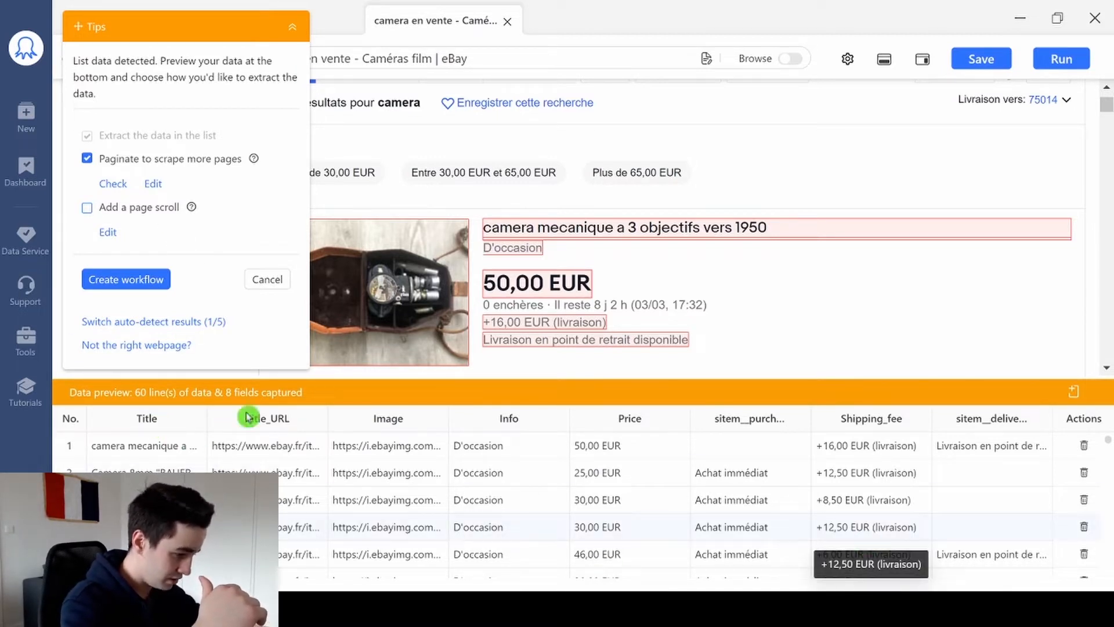
- Rename the Title field as Titre and the Title_URL field as URL in the data preview
double_click(146, 418)
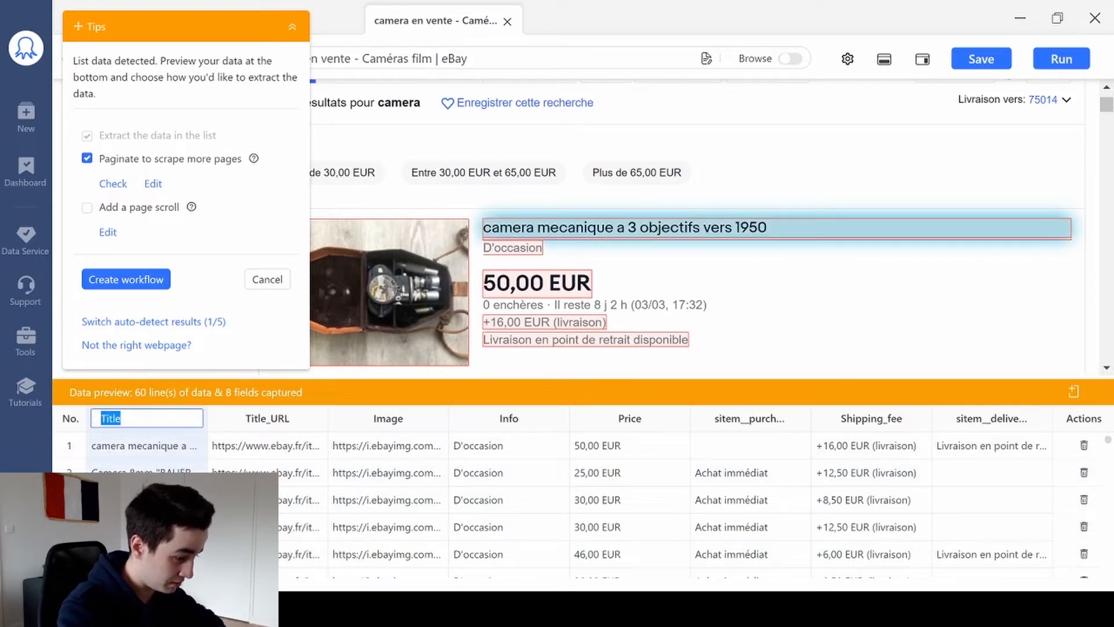
type("Tit")
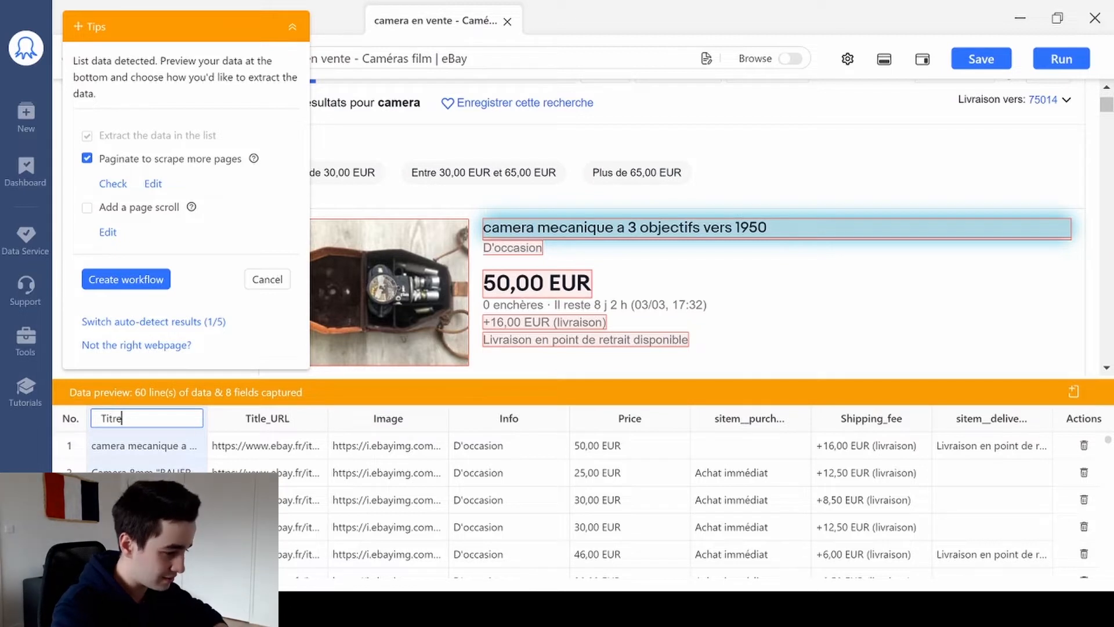
key("Tab")
type("URL")
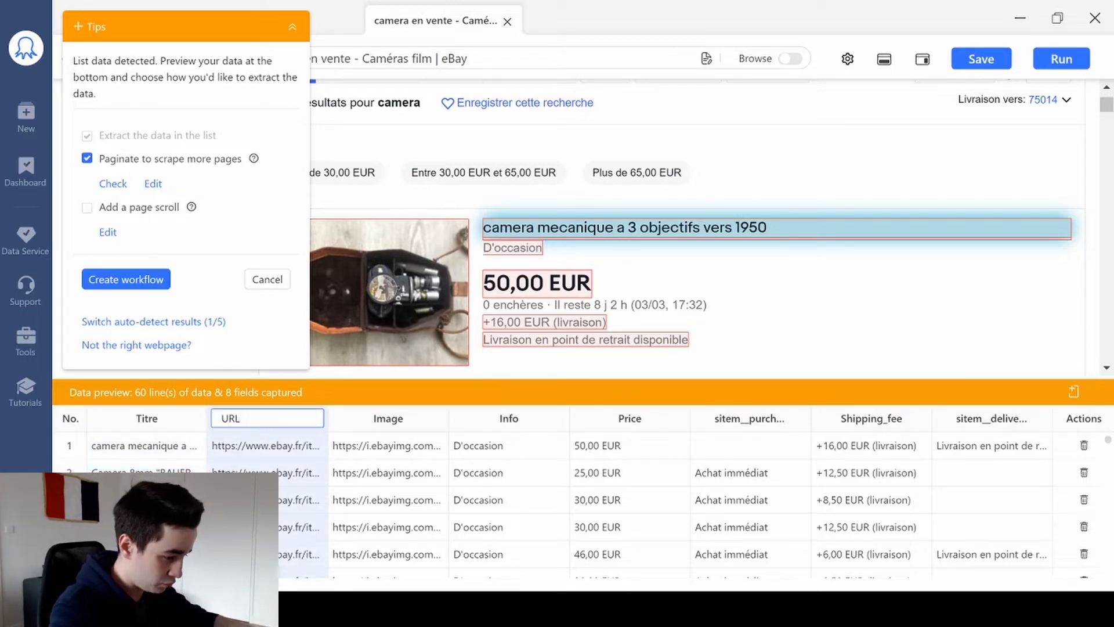
left_click(424, 454)
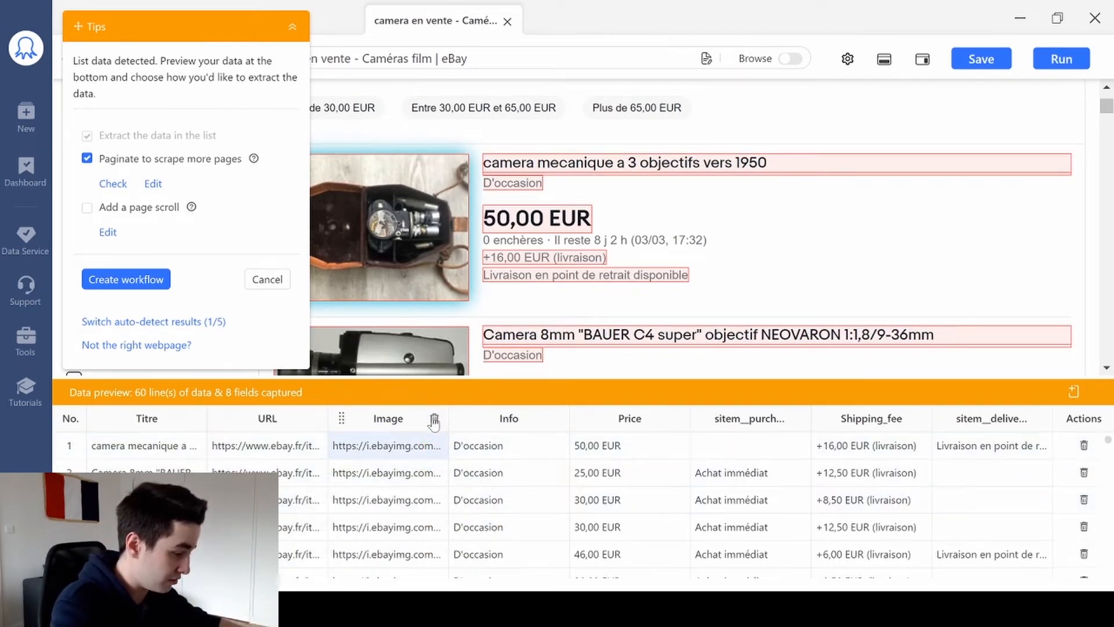
- Delete the Image and Info fields and rename the Price field as Prix
left_click(434, 420)
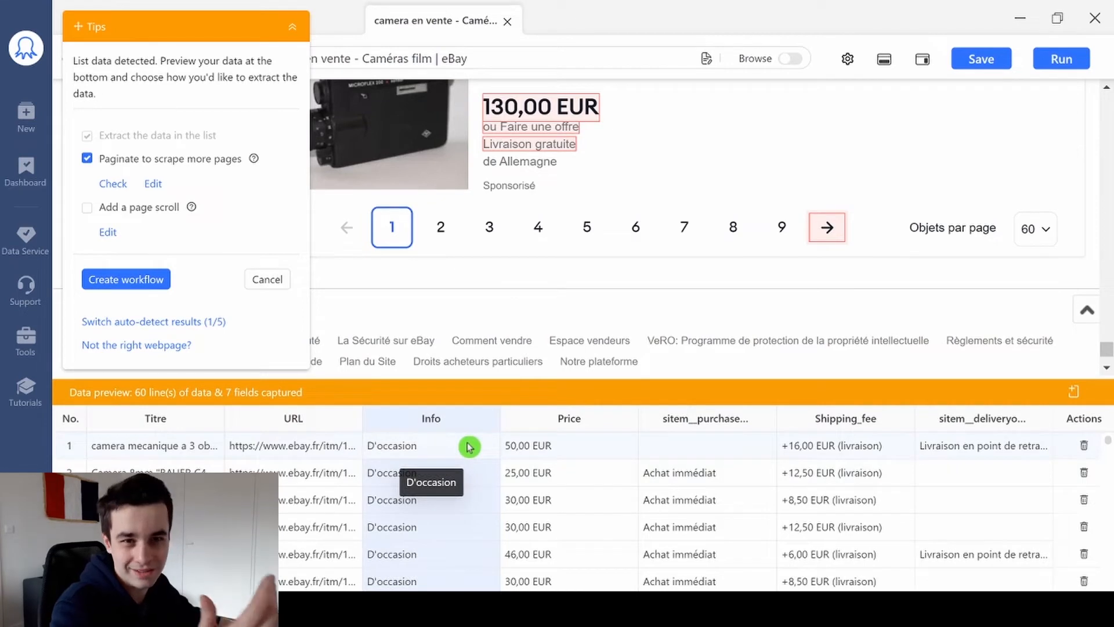
left_click(486, 420)
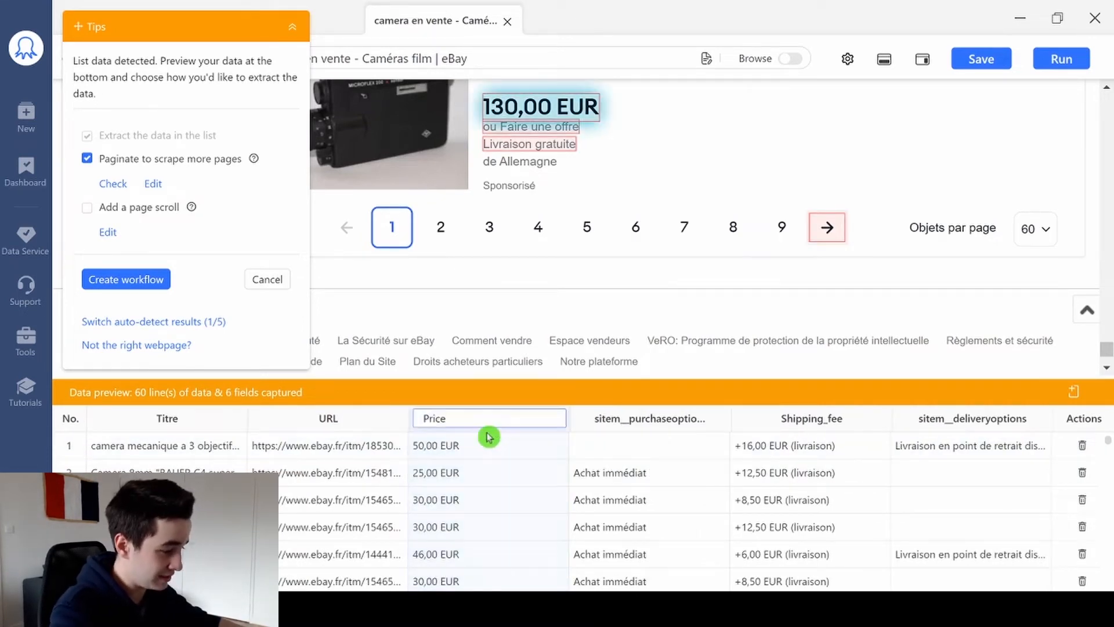
key("ctrl+a")
type("Prix")
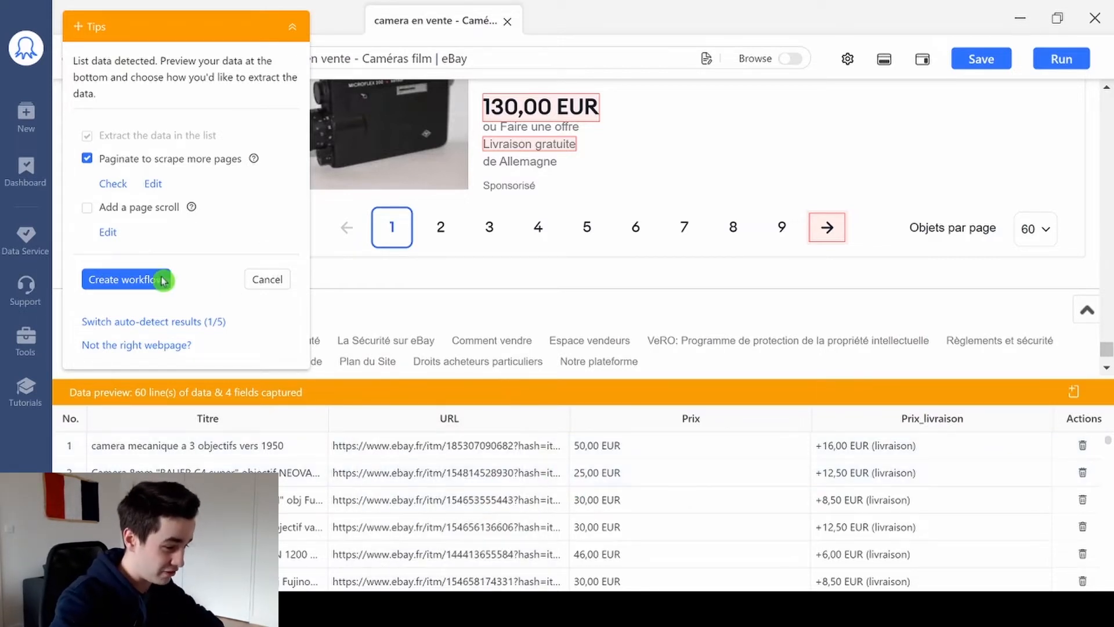
- Create the workflow from the detected data and enlarge the area that displays the workflow diagram
left_click(144, 280)
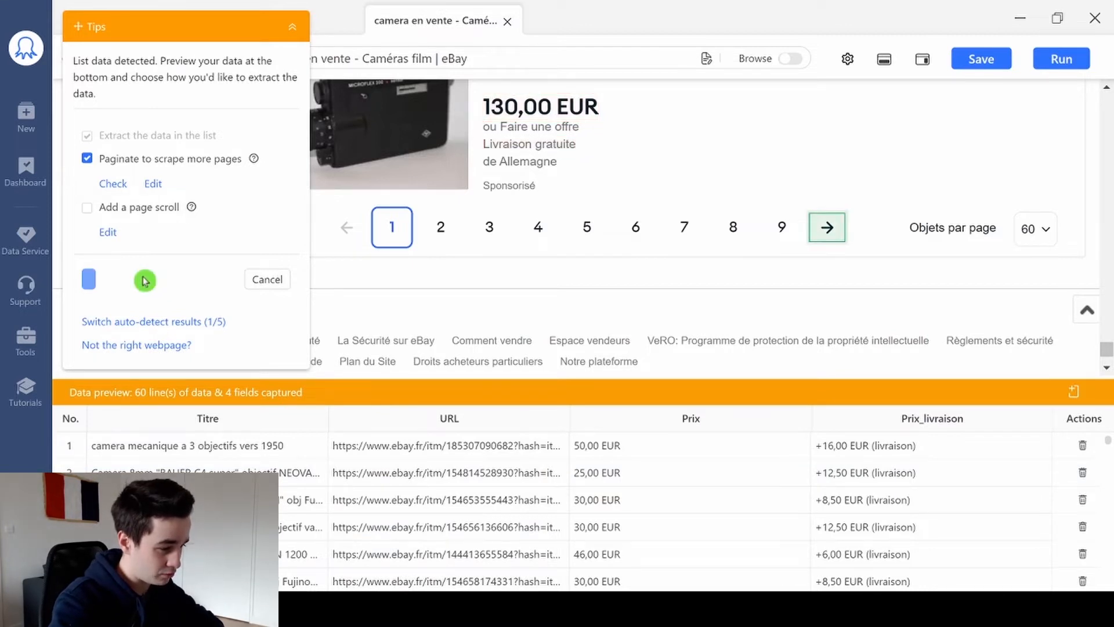
left_click(958, 278)
left_click_drag(946, 257, 951, 392)
scroll(1041, 250, "up", 2)
scroll(1015, 244, "down", 2)
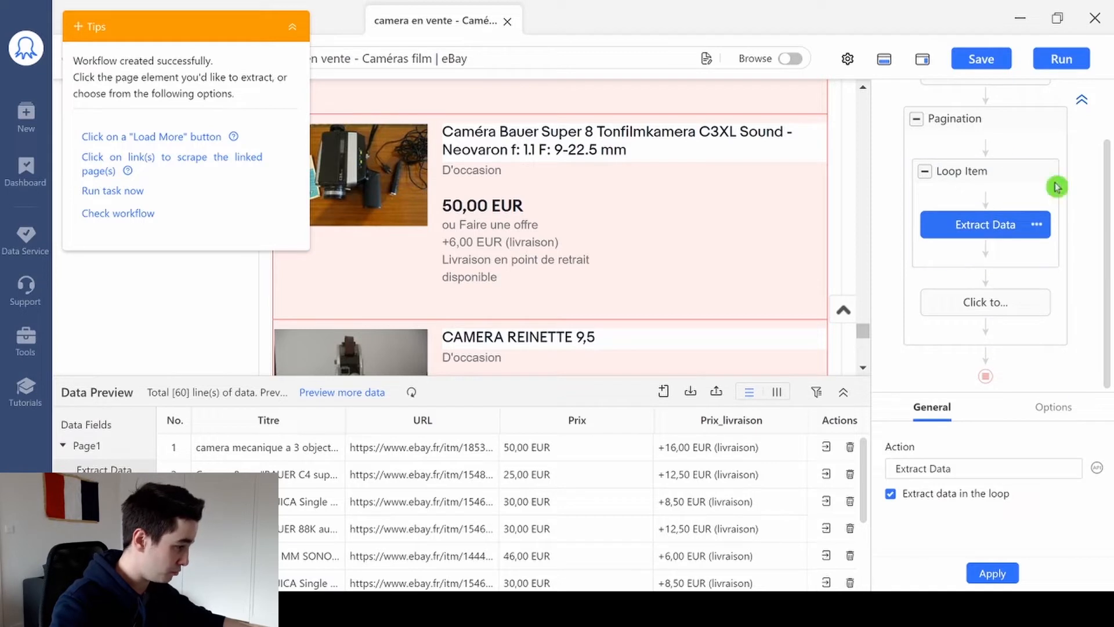
- Make the Click to Paginate action wait 10s before it is performed, and apply the setting
left_click(977, 304)
left_click(994, 413)
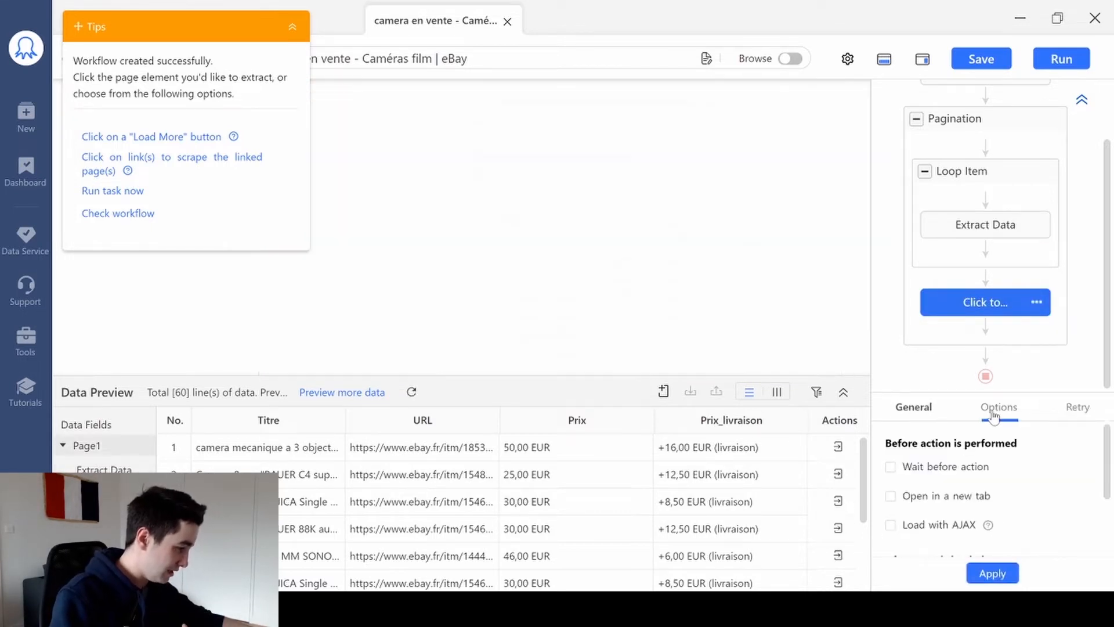
left_click(952, 471)
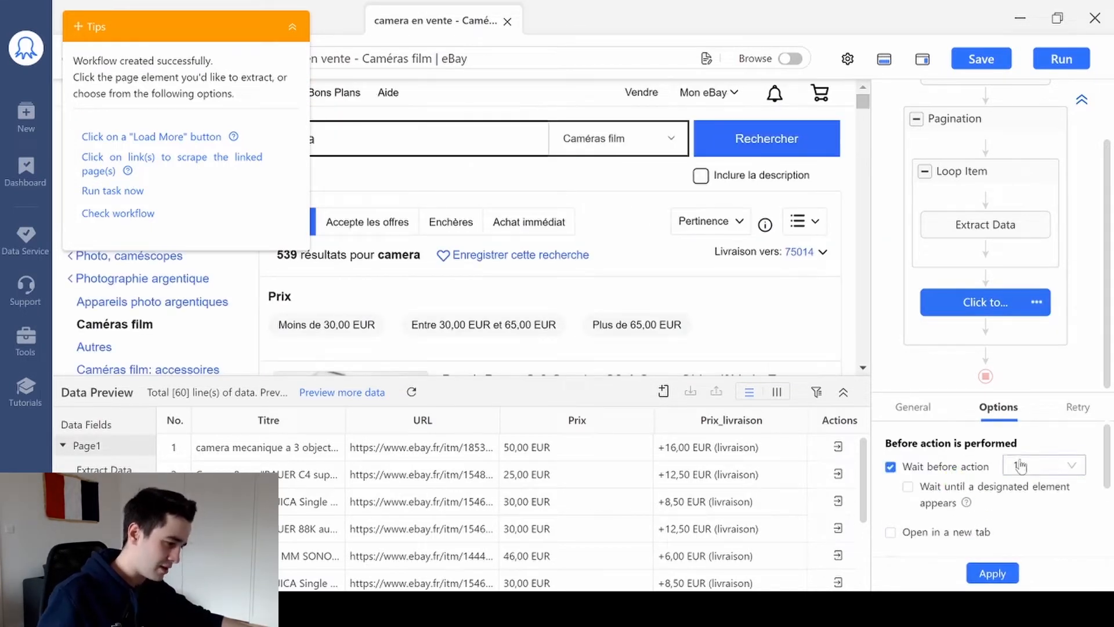
left_click(1044, 465)
scroll(1062, 493, "down", 5)
scroll(1079, 493, "up", 3)
left_click(1021, 474)
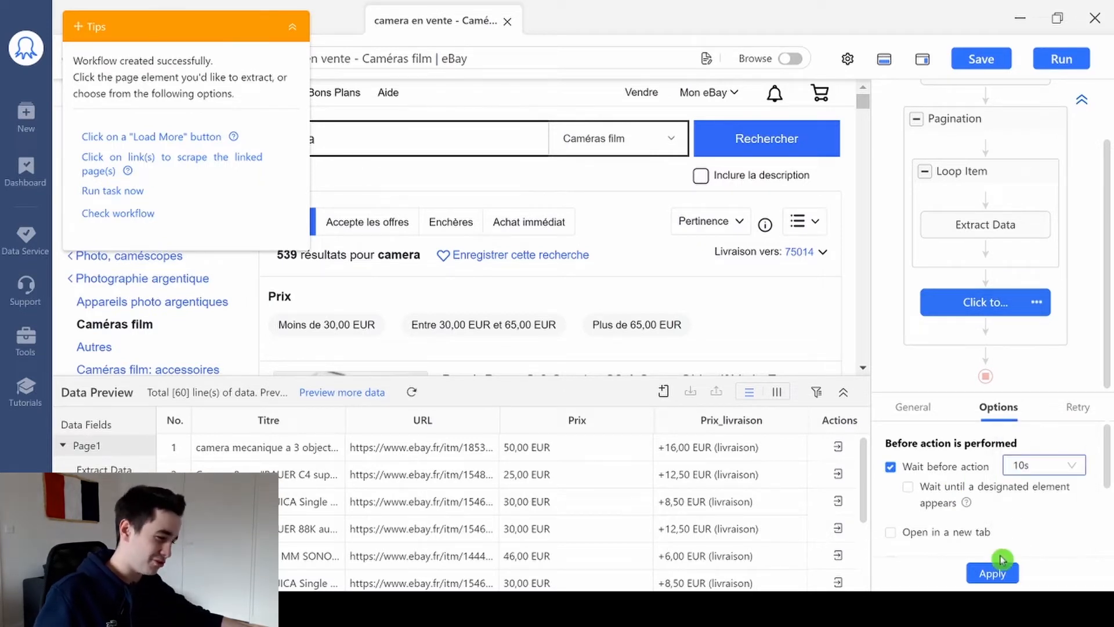
left_click(990, 572)
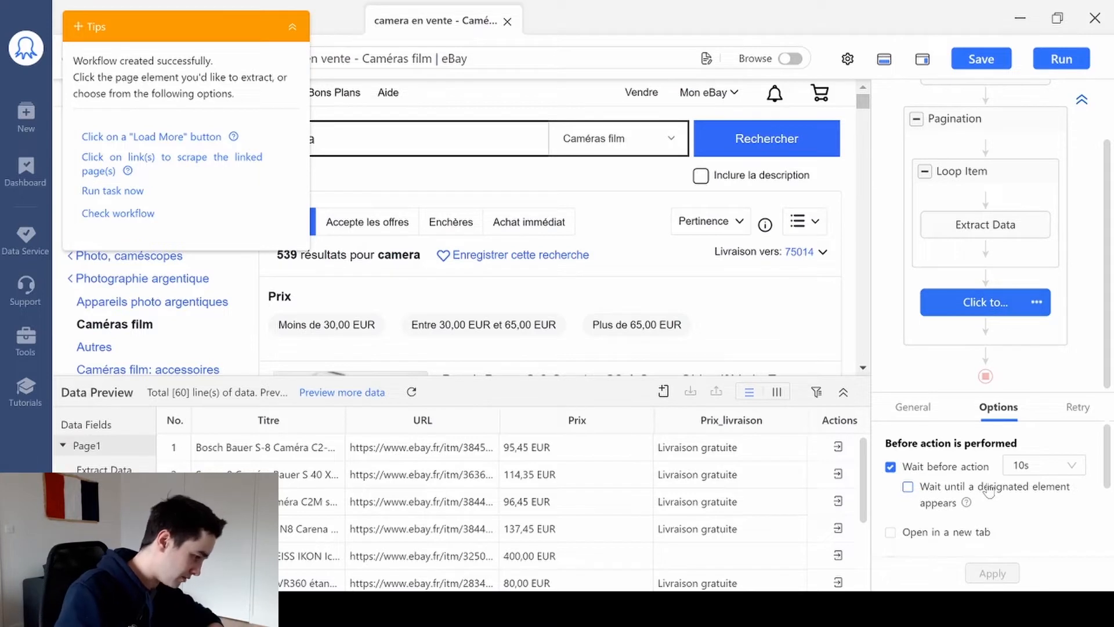
- Examine the workflow from Go to Web Page through the loop to Extract Data, along with the matching listings on the page
scroll(985, 255, "up", 2)
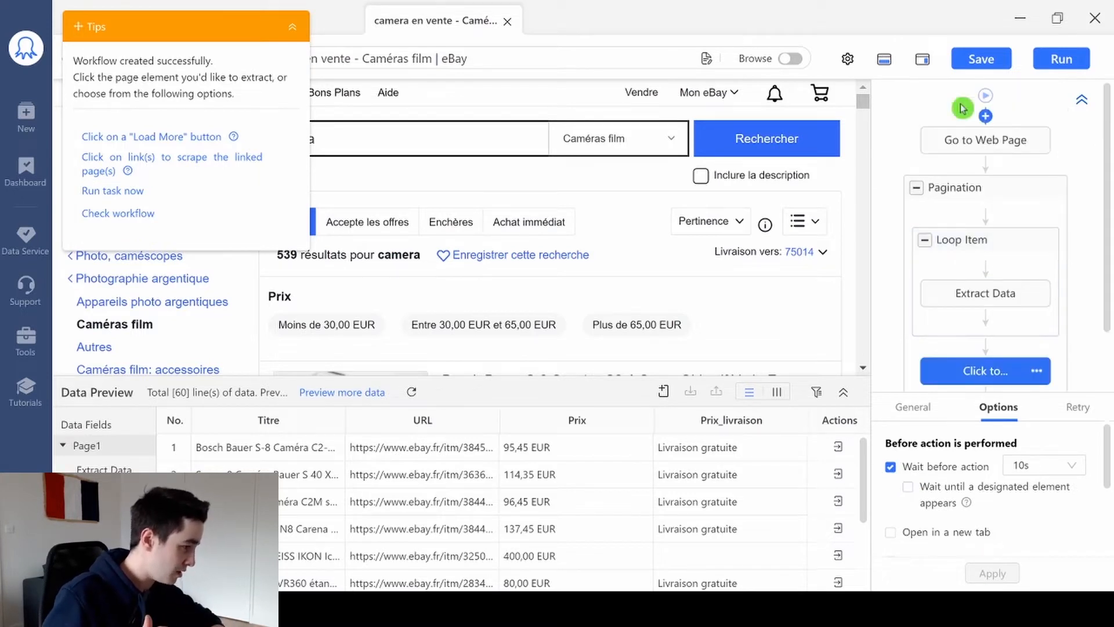
left_click(962, 145)
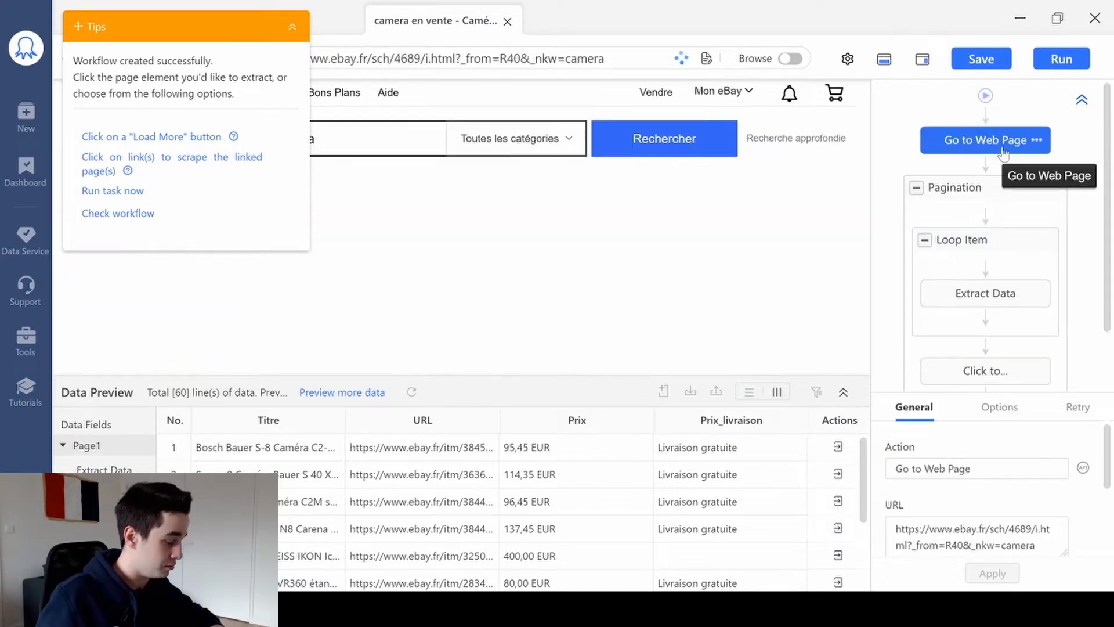
left_click(967, 228)
left_click(973, 243)
left_click(975, 290)
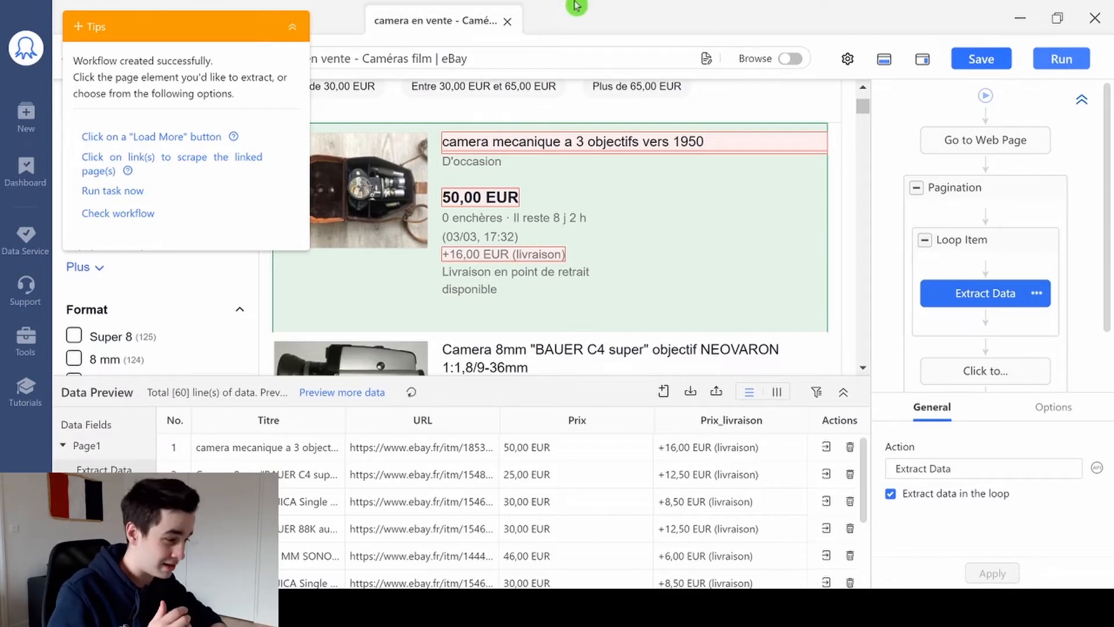
scroll(550, 230, "down", 2)
scroll(550, 231, "down", 2)
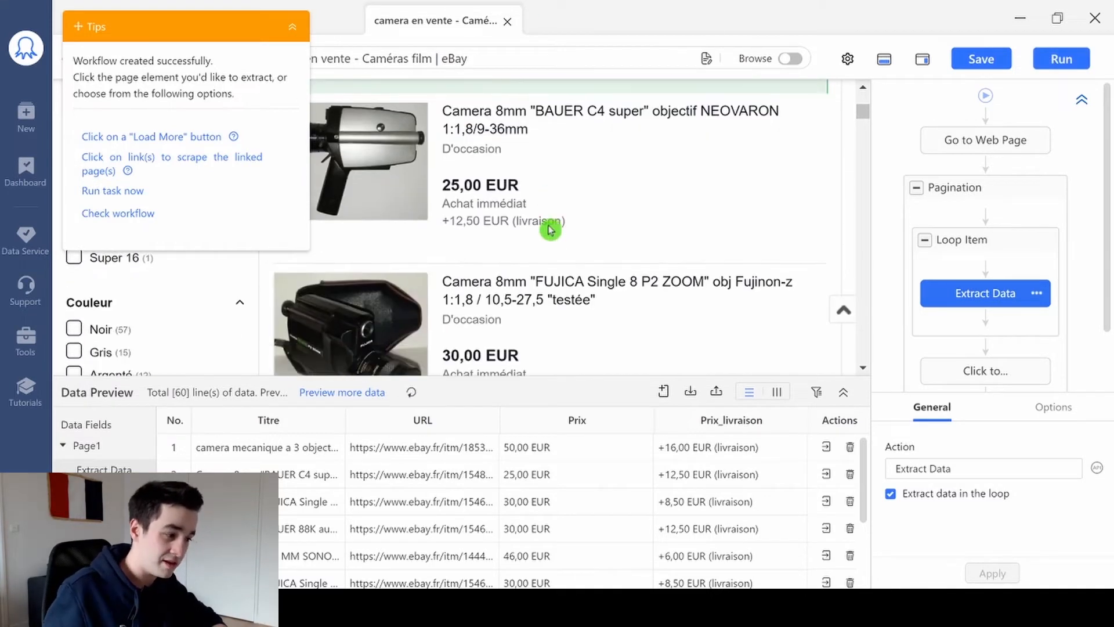
scroll(550, 231, "up", 1)
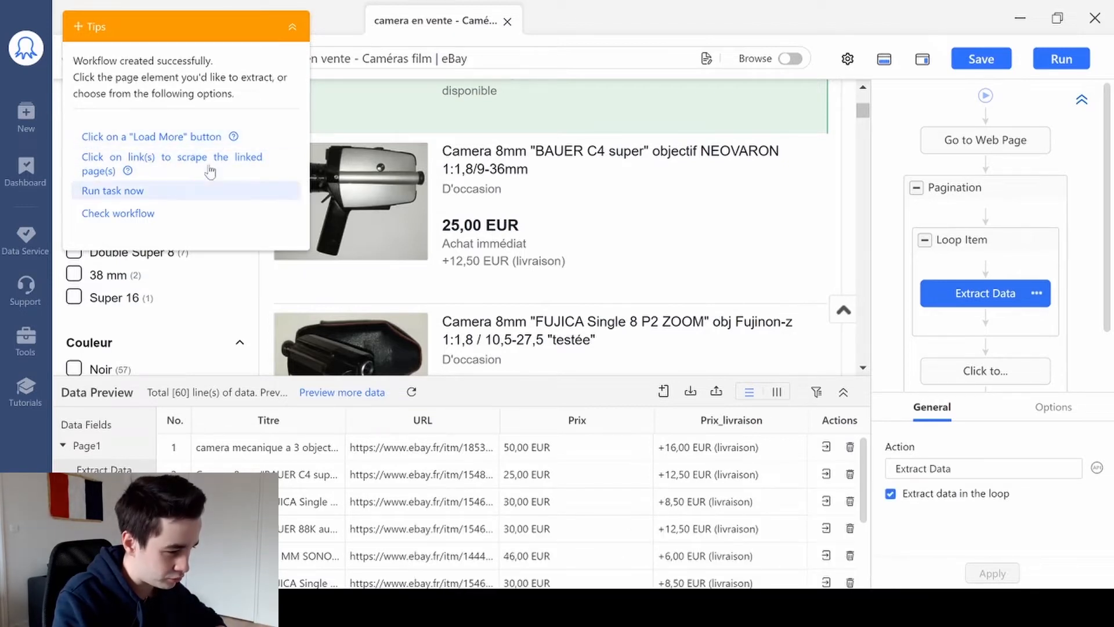
- Make the workflow follow links through the extracted URL data field to scrape the linked pages, and collapse the Tips box
left_click(292, 27)
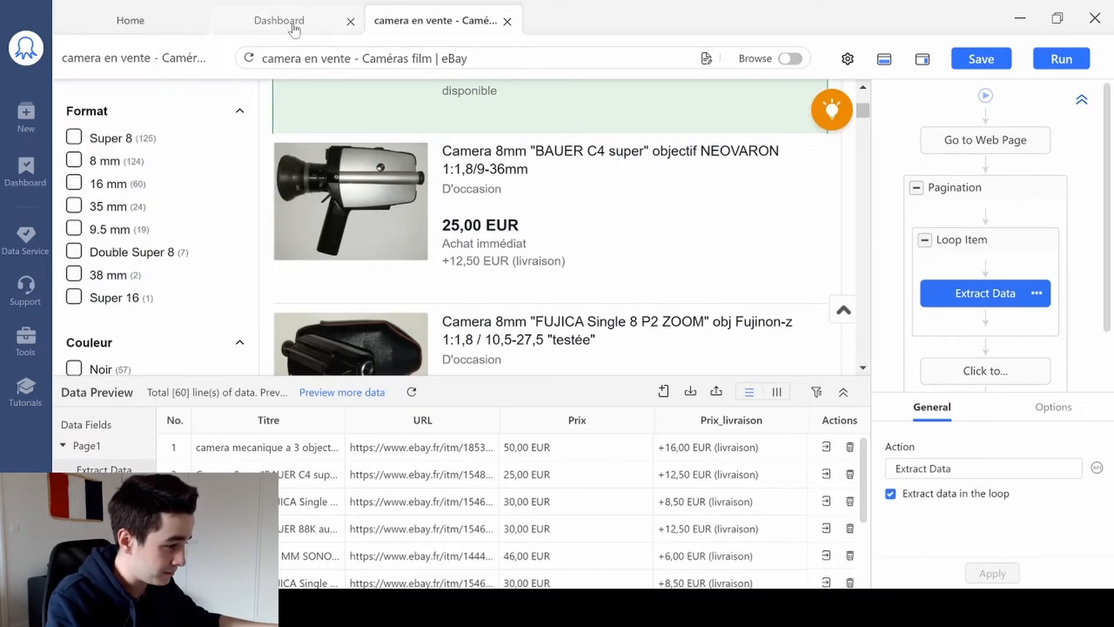
left_click(829, 109)
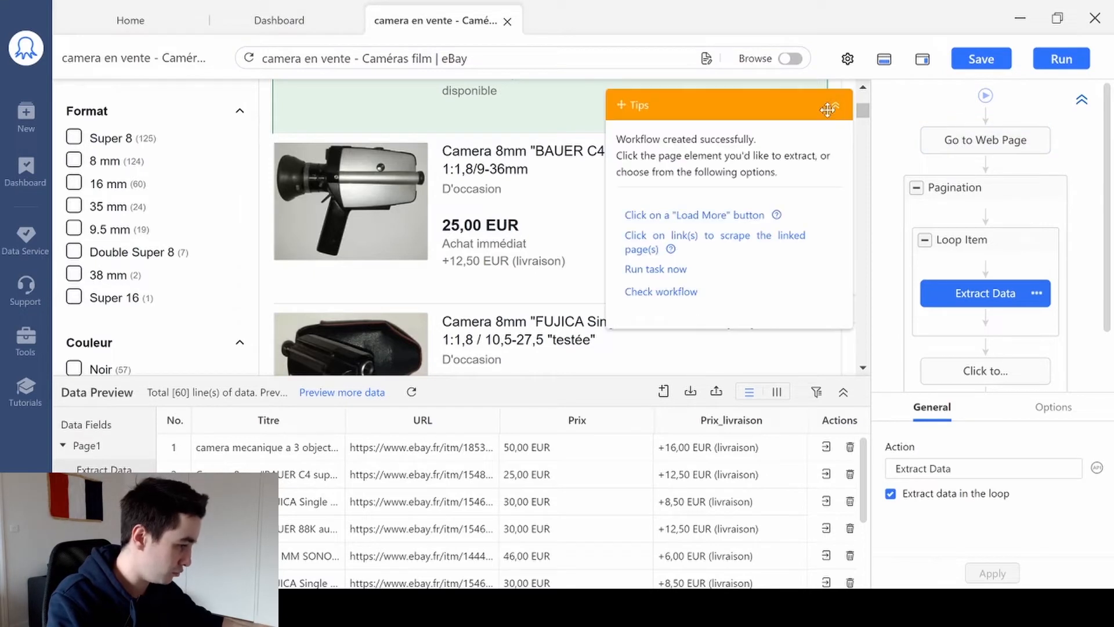
left_click(760, 239)
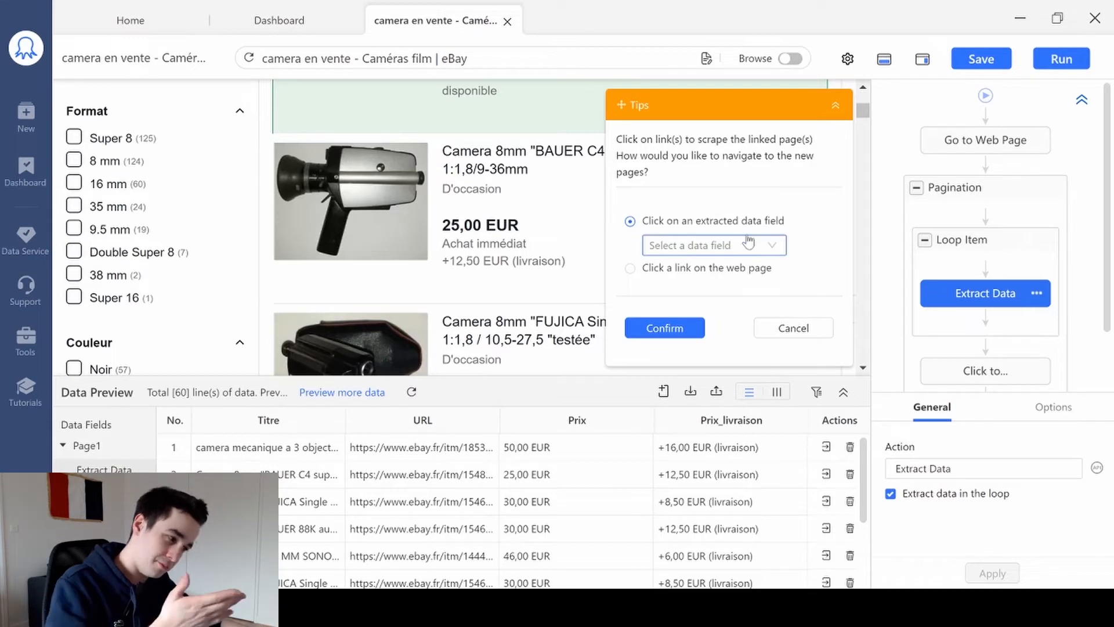
left_click(749, 244)
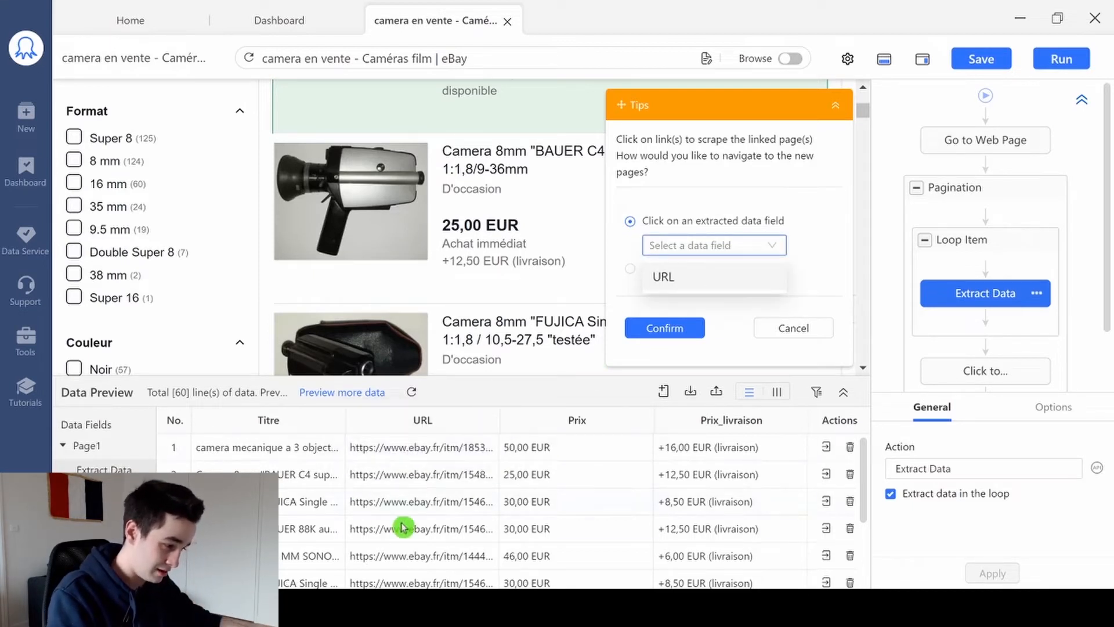
left_click(736, 283)
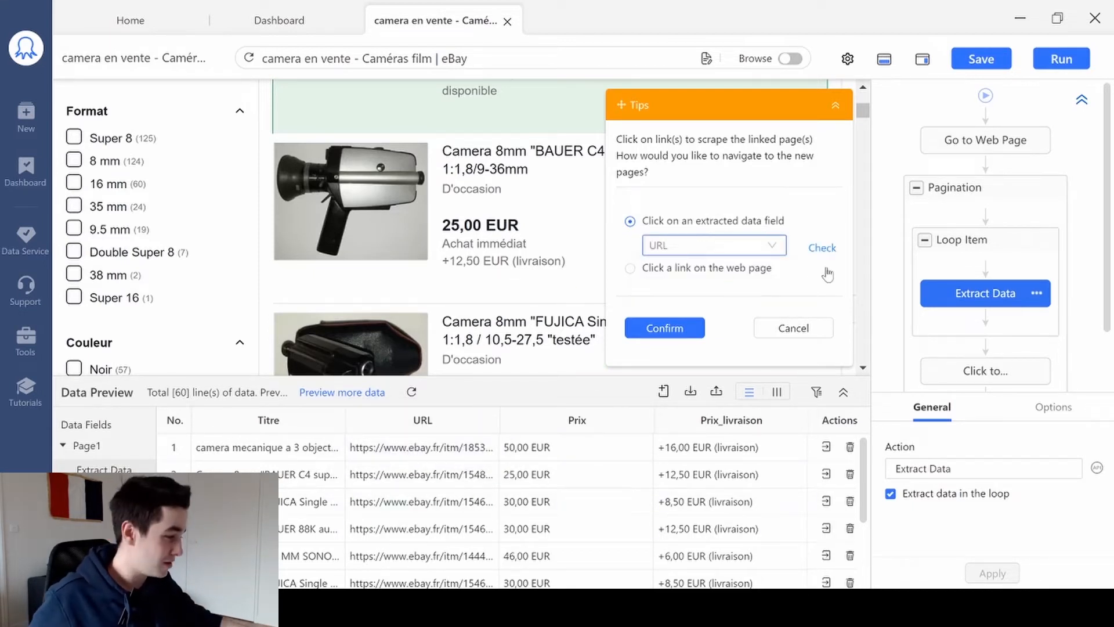
left_click(664, 328)
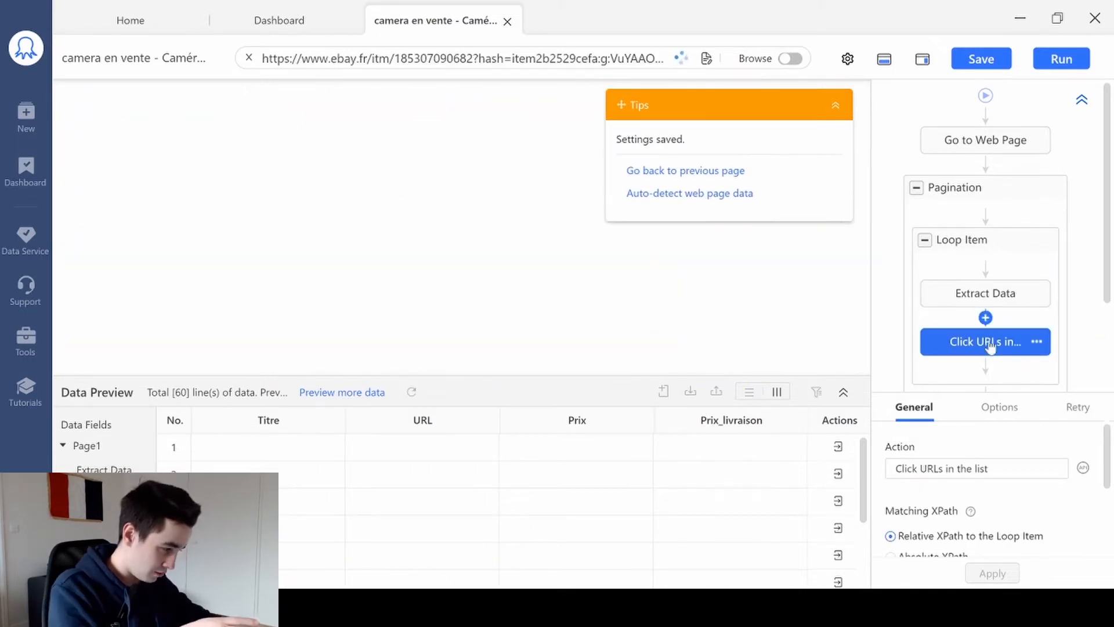
left_click(834, 105)
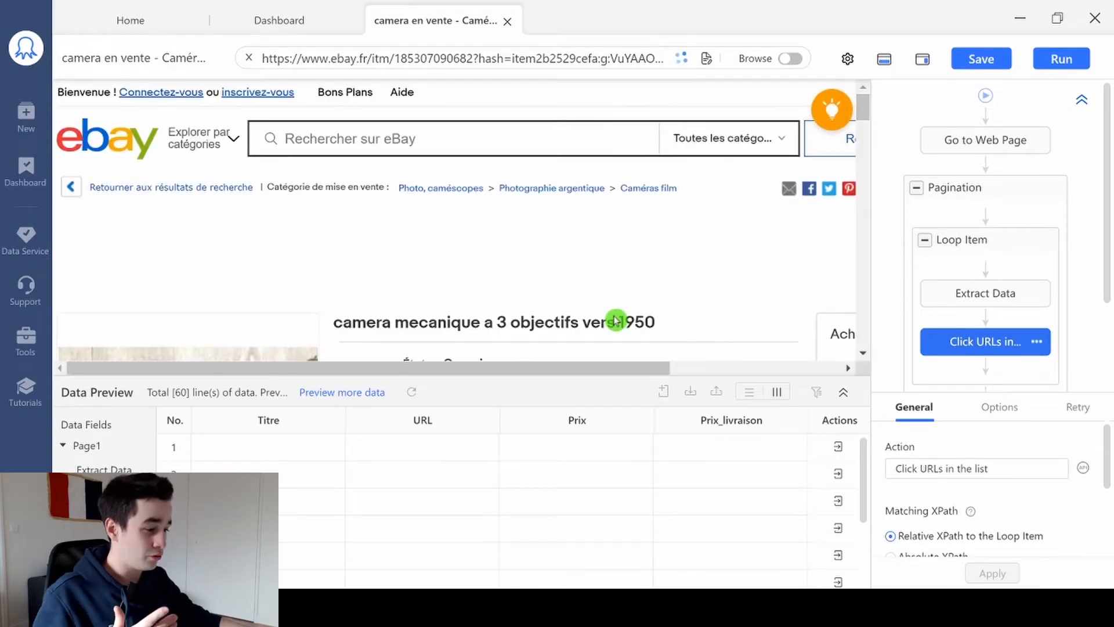
- Extract the text of the État and Type values from the item characteristics of the opened camera listing
scroll(616, 251, "down", 3)
scroll(617, 251, "down", 6)
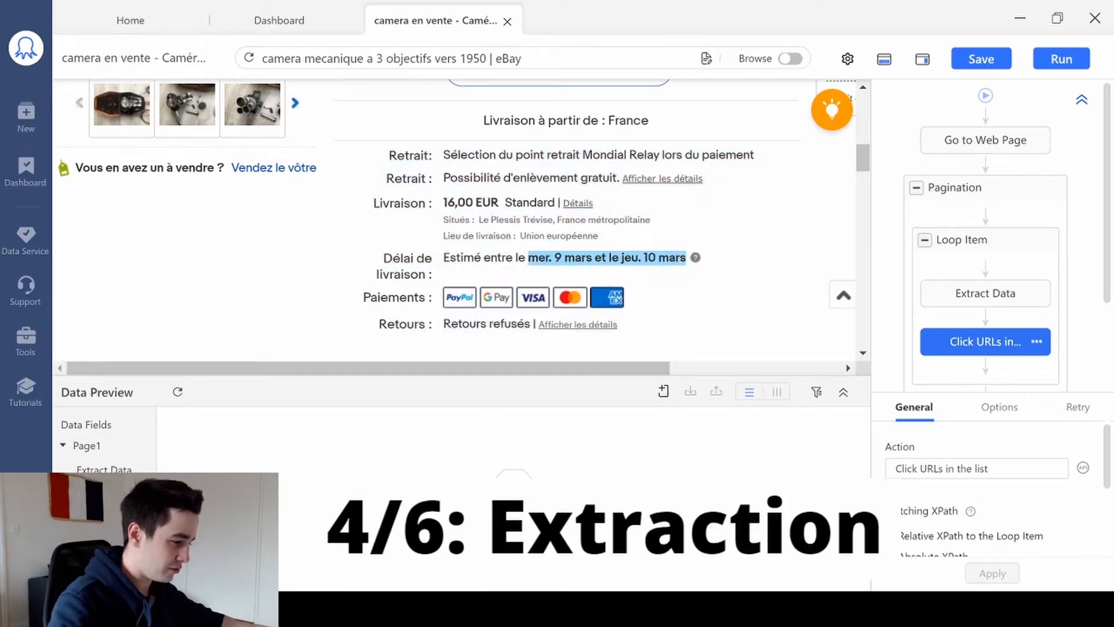
scroll(571, 235, "down", 7)
scroll(558, 244, "down", 8)
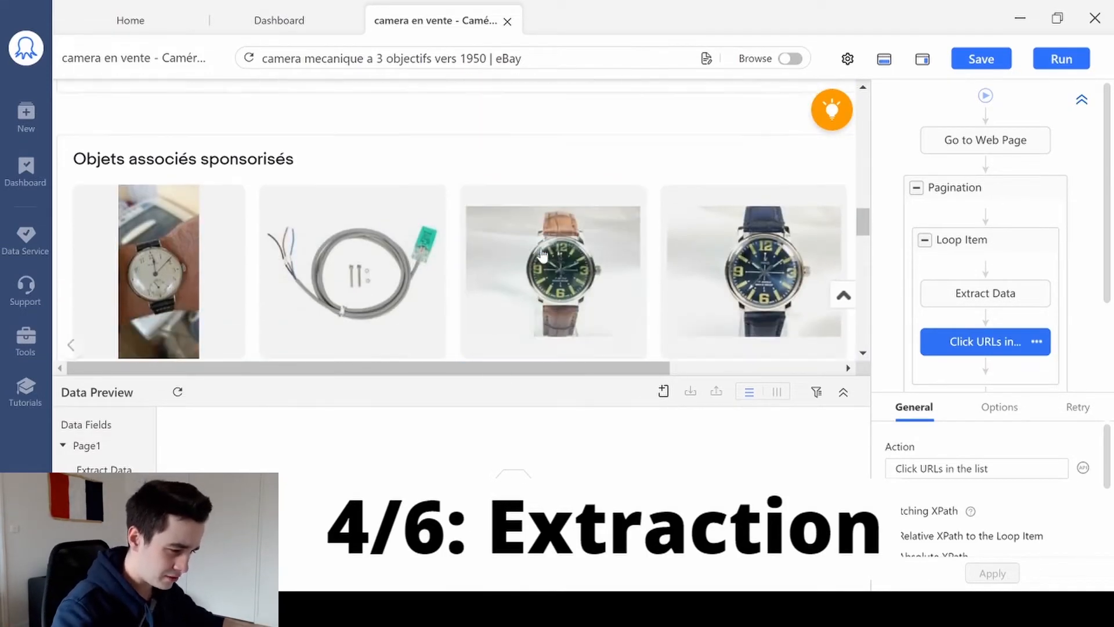
scroll(285, 243, "down", 2)
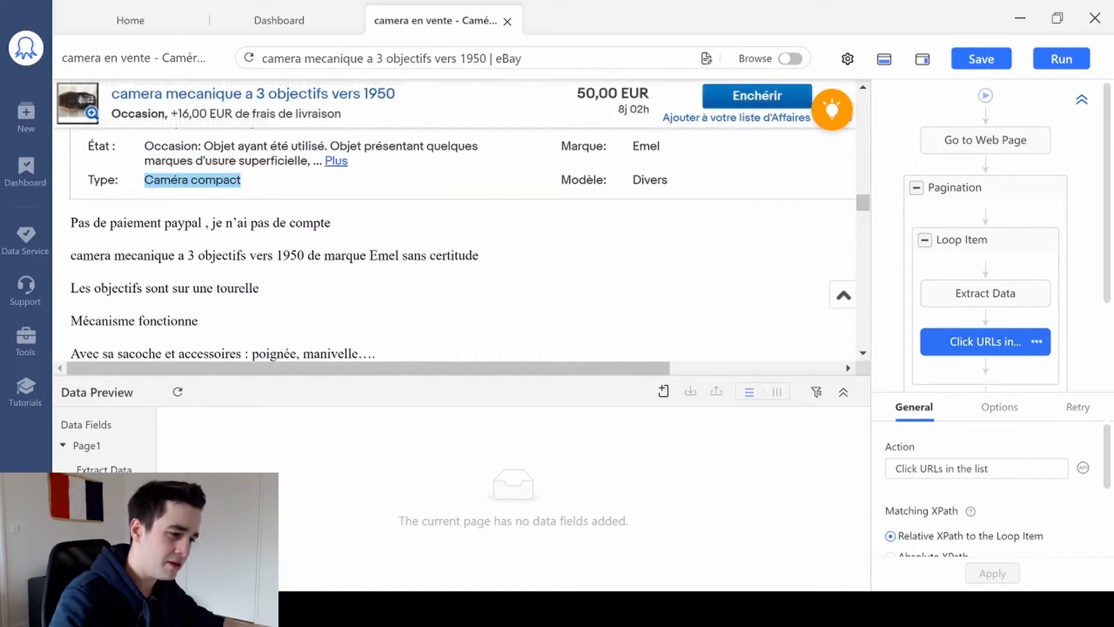
scroll(261, 203, "up", 1)
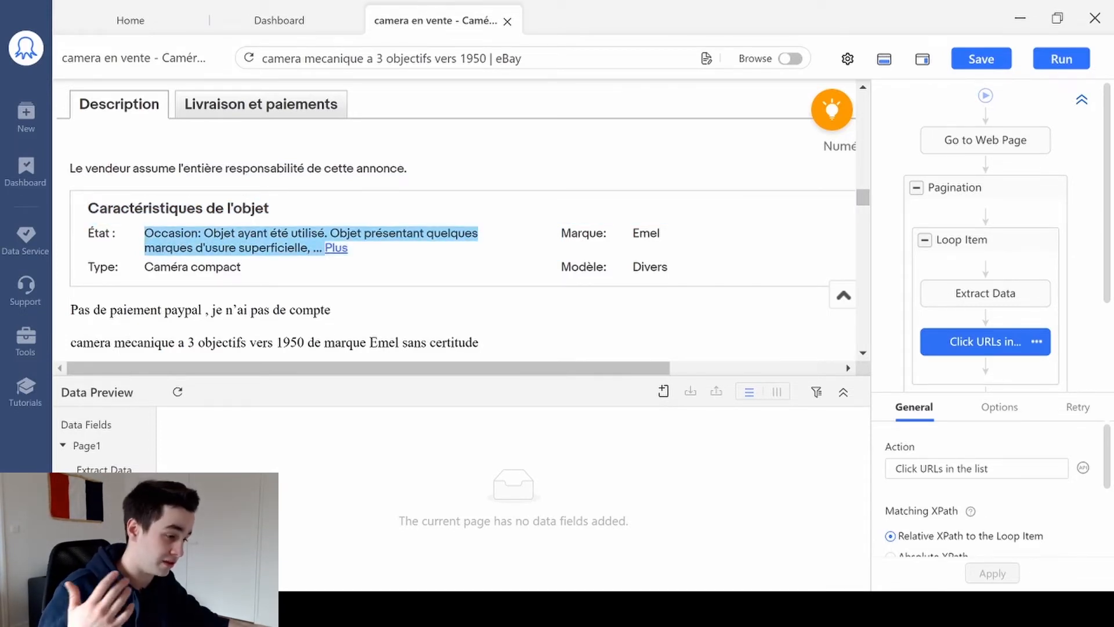
left_click(230, 227)
left_click(639, 222)
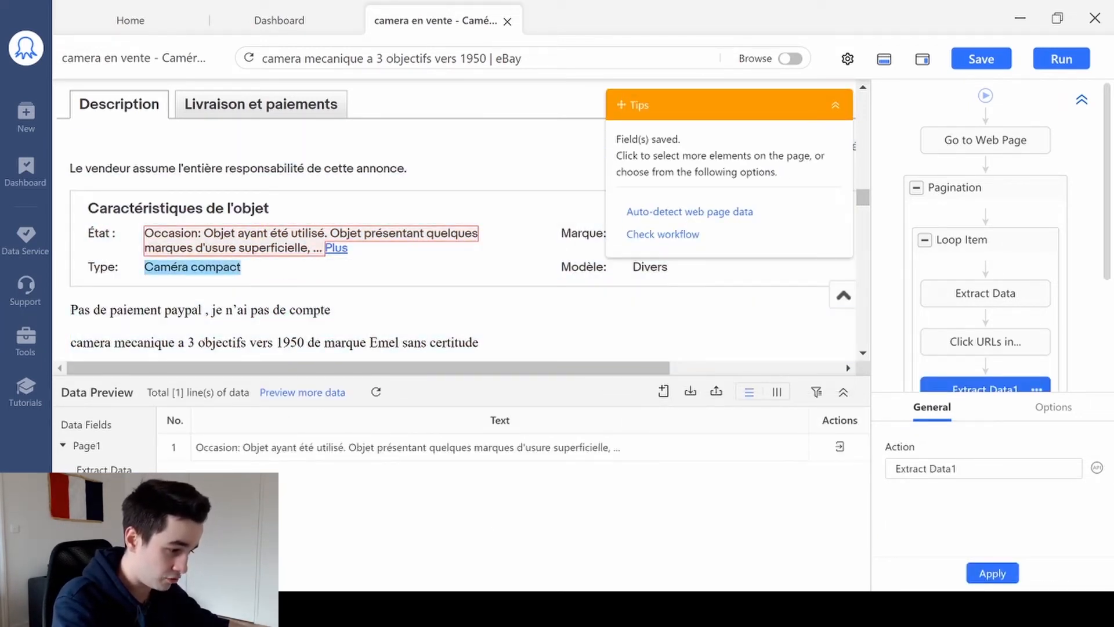
left_click(191, 267)
left_click(644, 196)
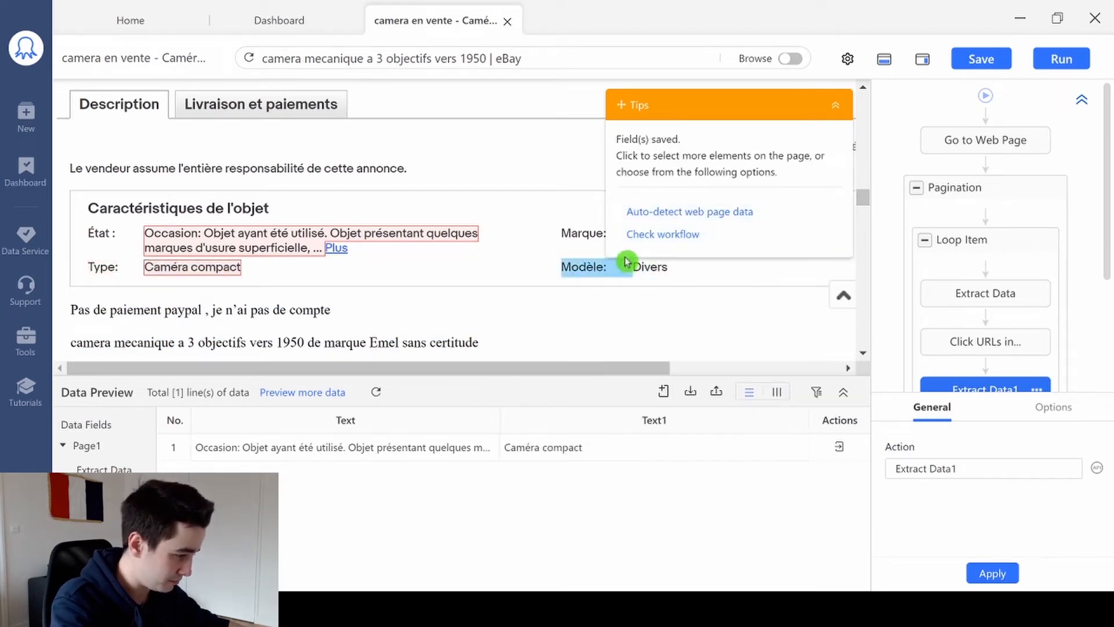
- Move the Tips box off the characteristics and extract the text of the Marque and Modèle values
left_click_drag(722, 134, 925, 93)
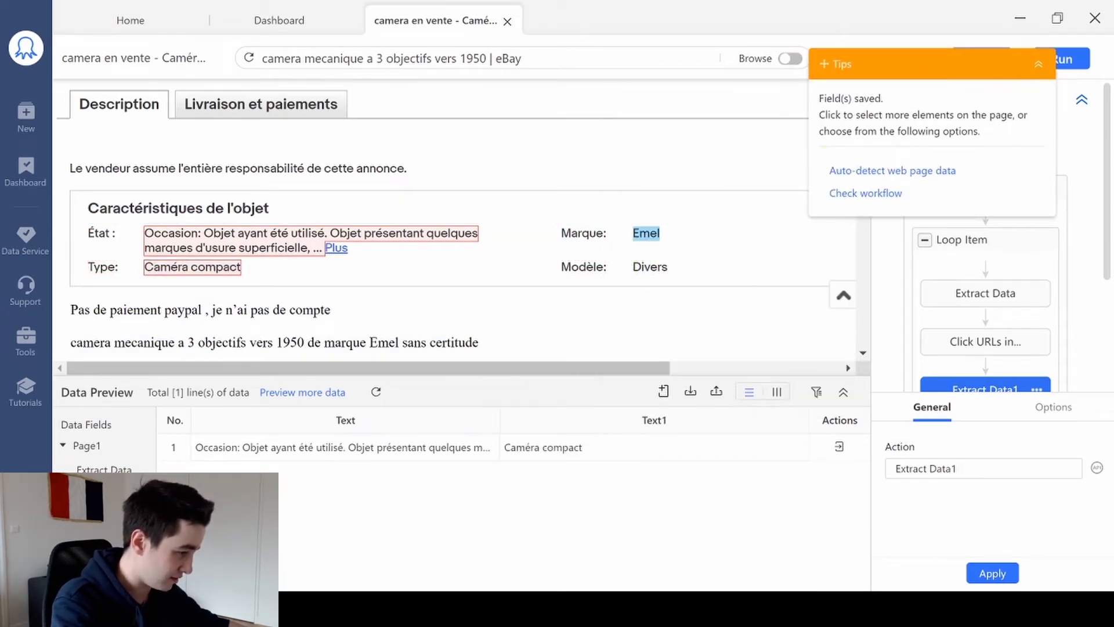
left_click(645, 232)
left_click(884, 147)
left_click(649, 267)
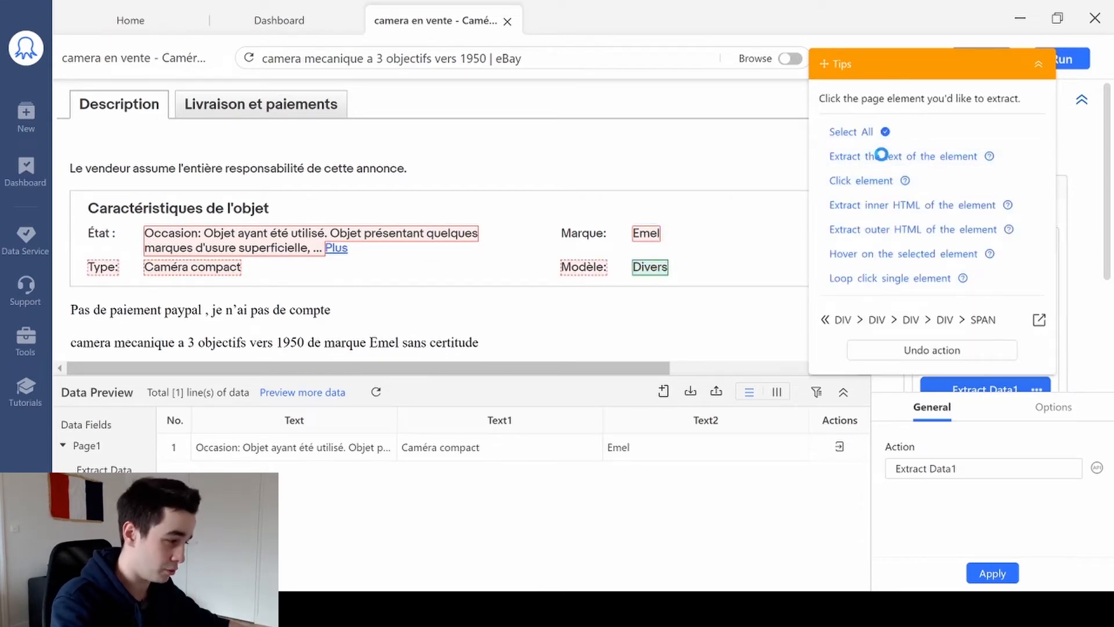
left_click(881, 155)
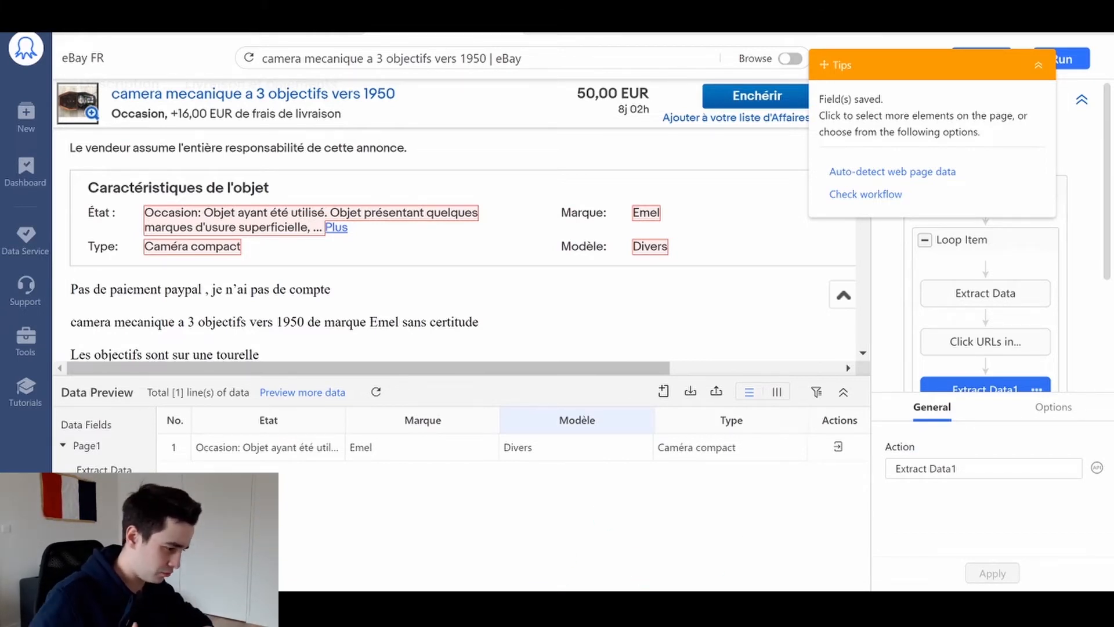
- Switch to Chrome and look through the eBay camera results and the individual listing pages already open
left_click(535, 609)
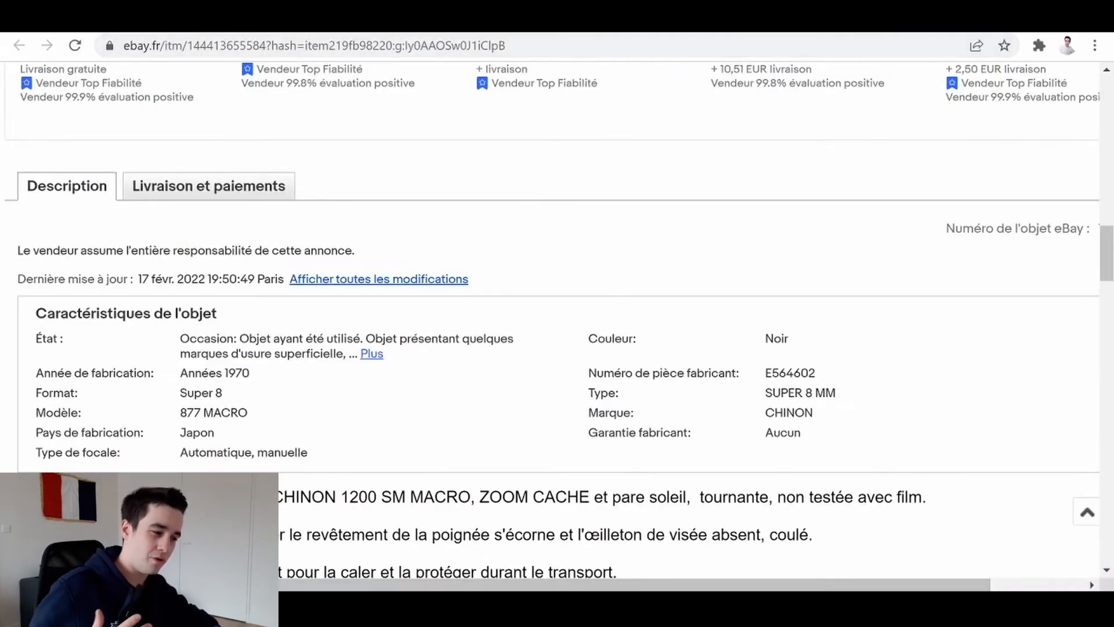
left_click(348, 17)
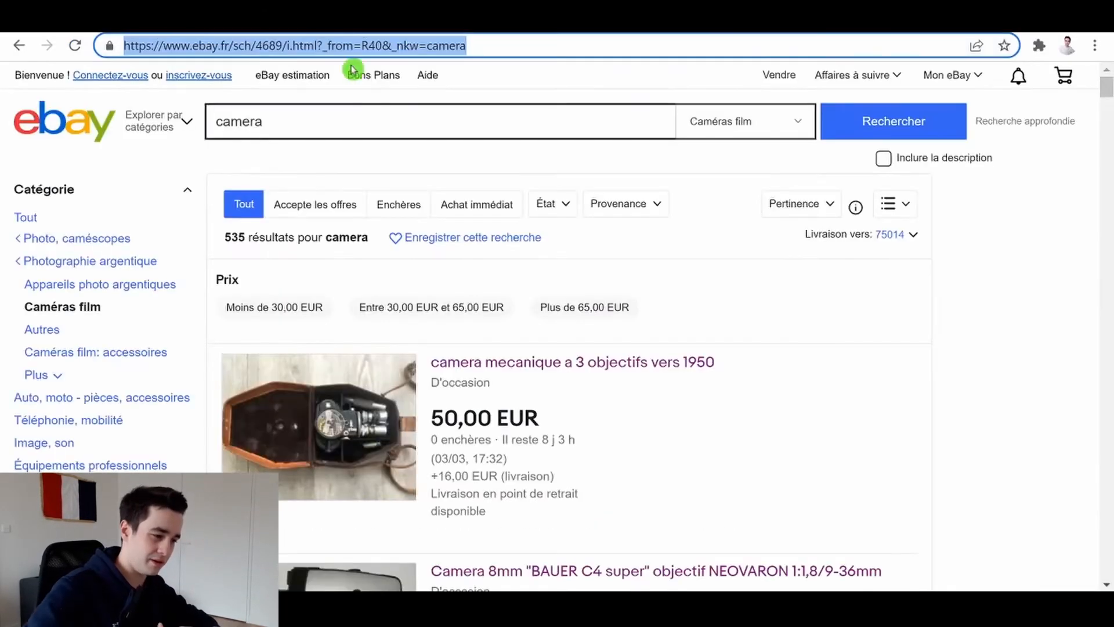
left_click(714, 292)
scroll(604, 302, "down", 12)
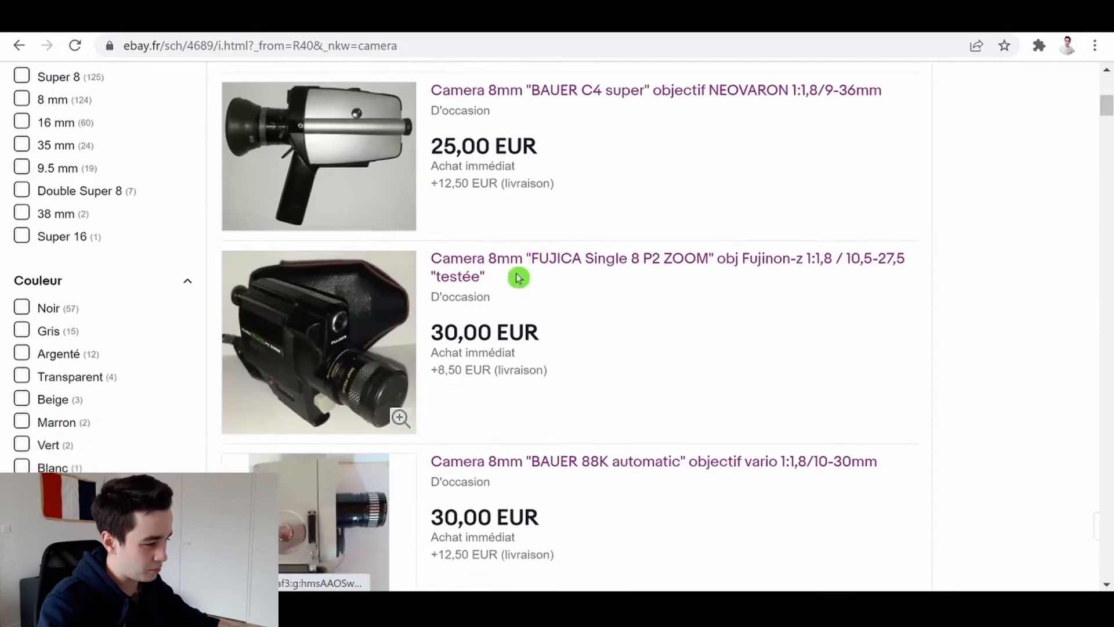
scroll(275, 276, "down", 2)
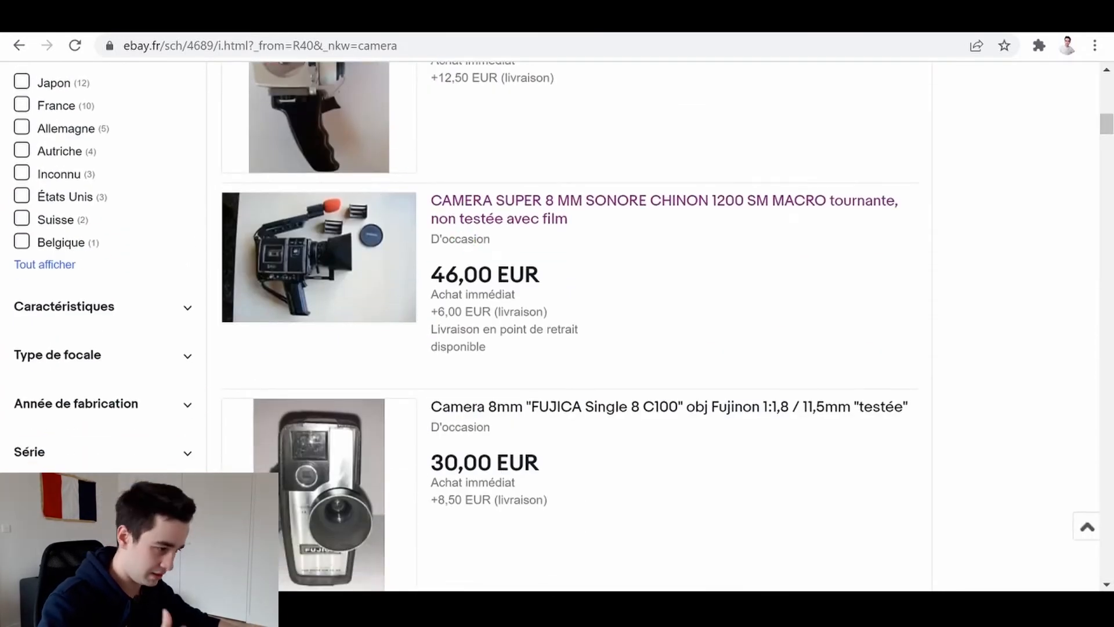
left_click(400, 17)
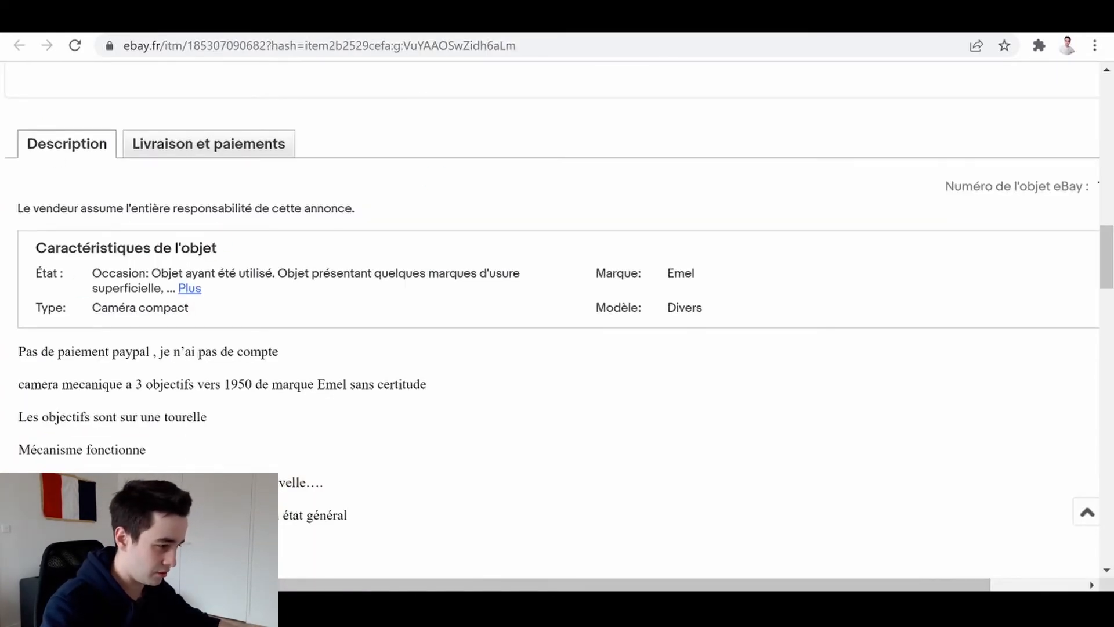
left_click(493, 17)
key("ctrl+Tab")
key("ctrl+Tab")
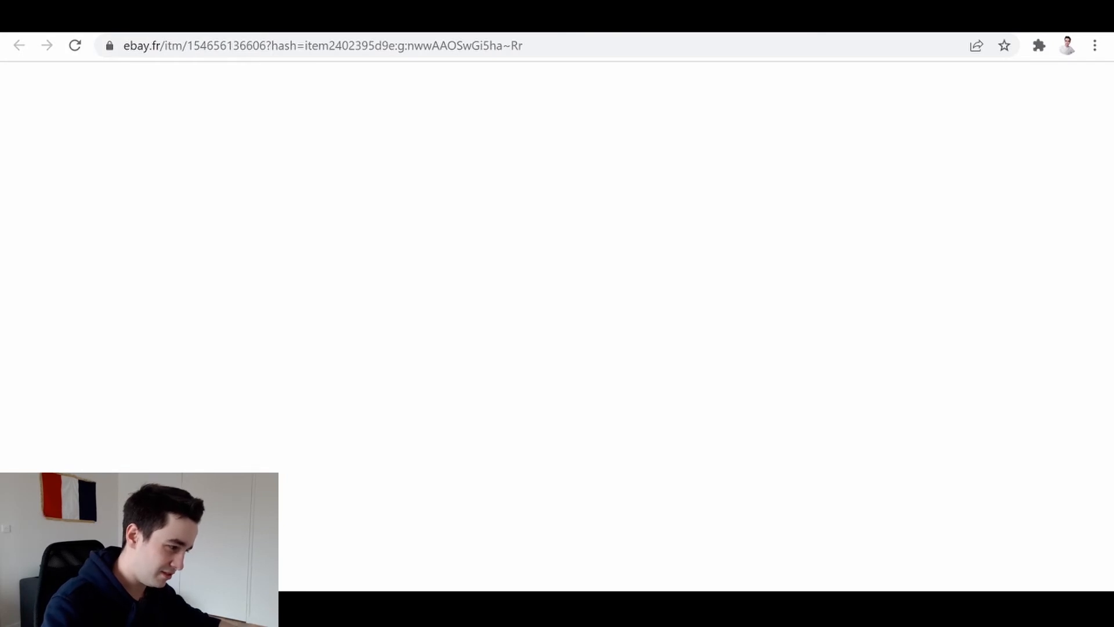
key("ctrl+Tab")
- Compare where the Marque entry sits in the item characteristics of each of the five opened camera listings
left_click(401, 17)
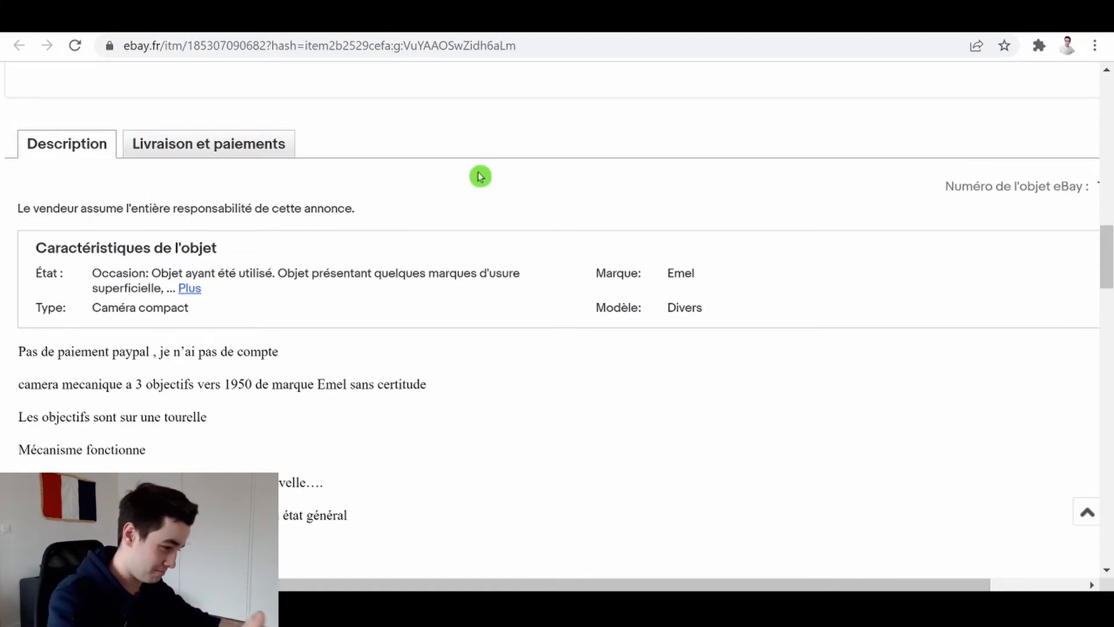
left_click_drag(703, 276, 597, 272)
left_click(540, 17)
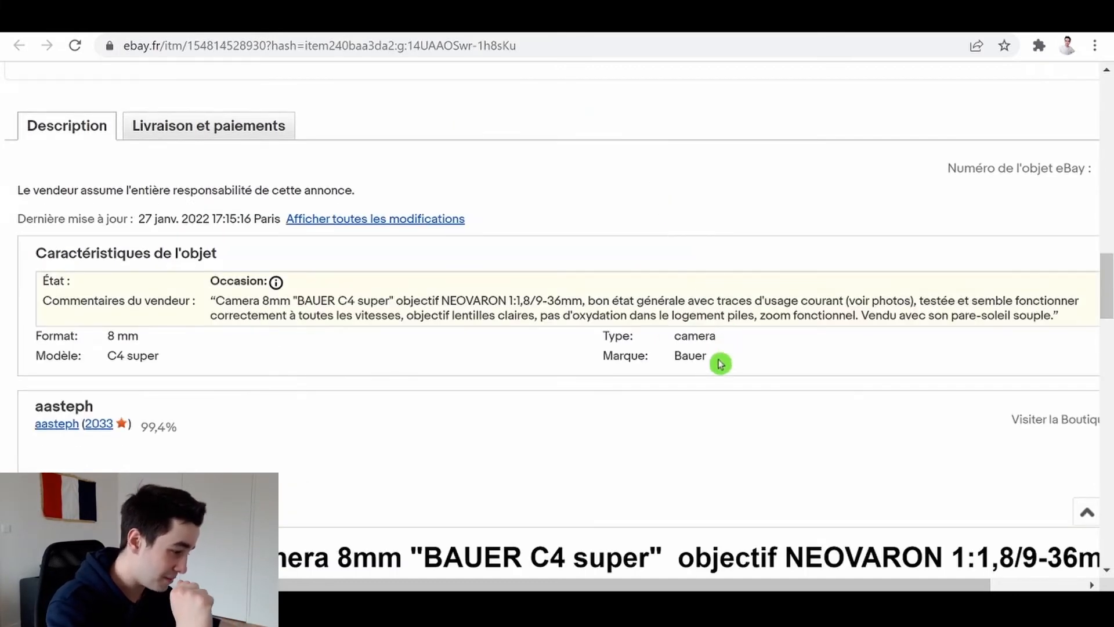
left_click_drag(629, 367, 597, 365)
left_click(615, 18)
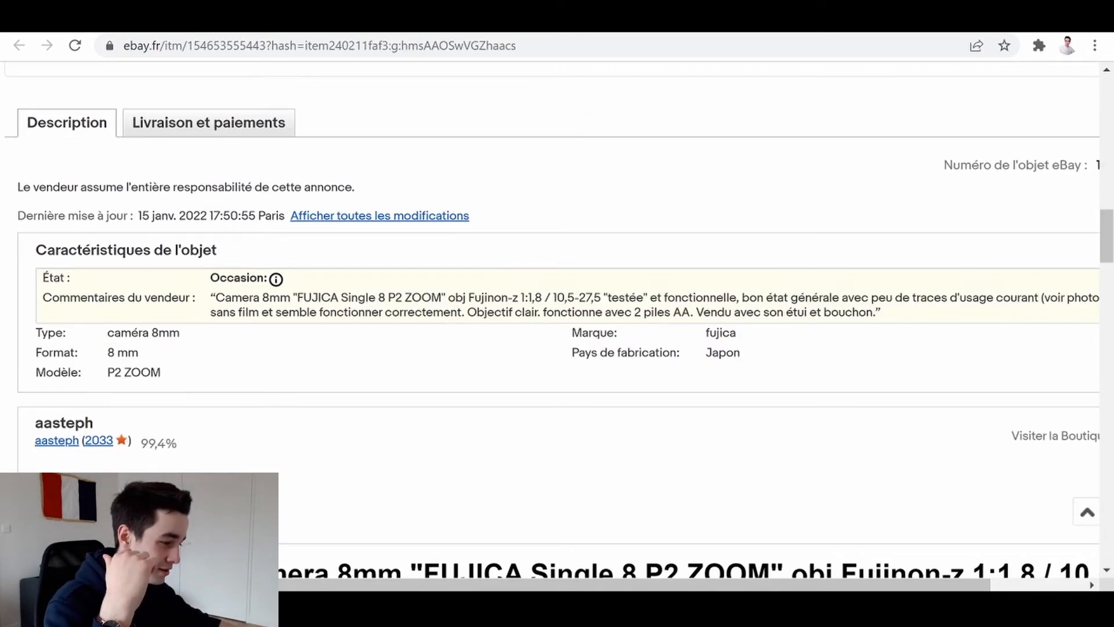
left_click_drag(751, 334, 568, 332)
left_click(690, 17)
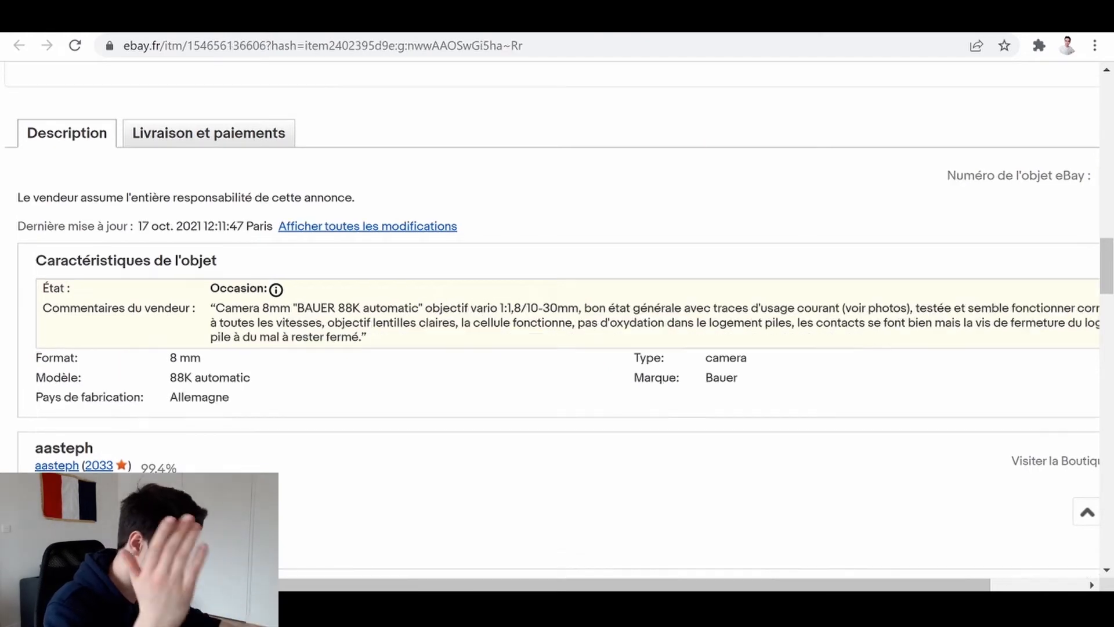
left_click_drag(749, 380, 650, 377)
left_click(765, 17)
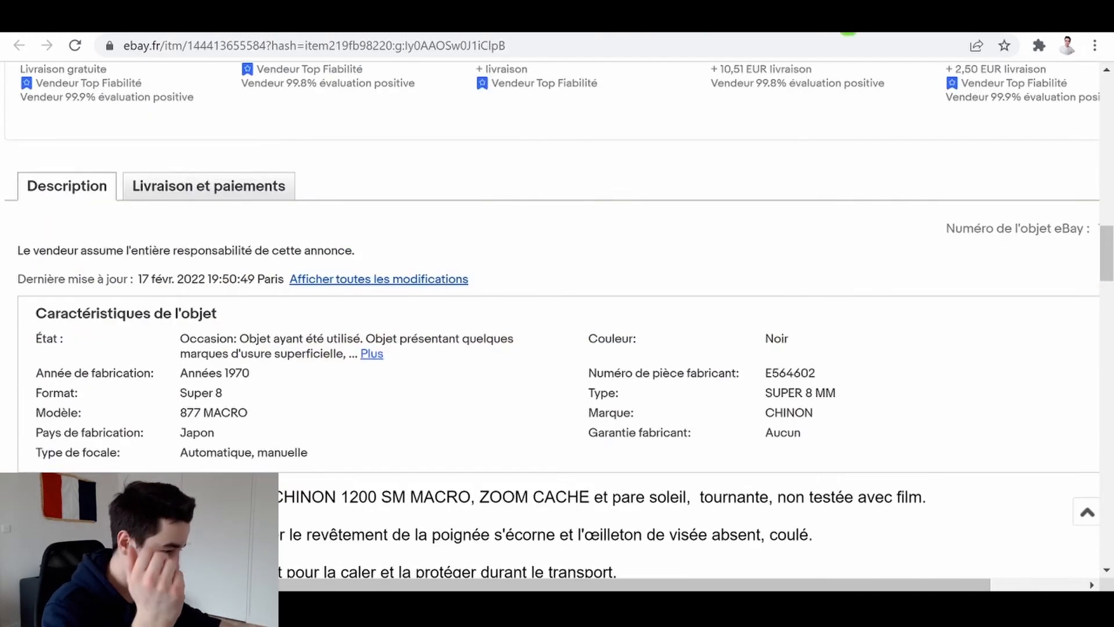
left_click_drag(589, 413, 824, 413)
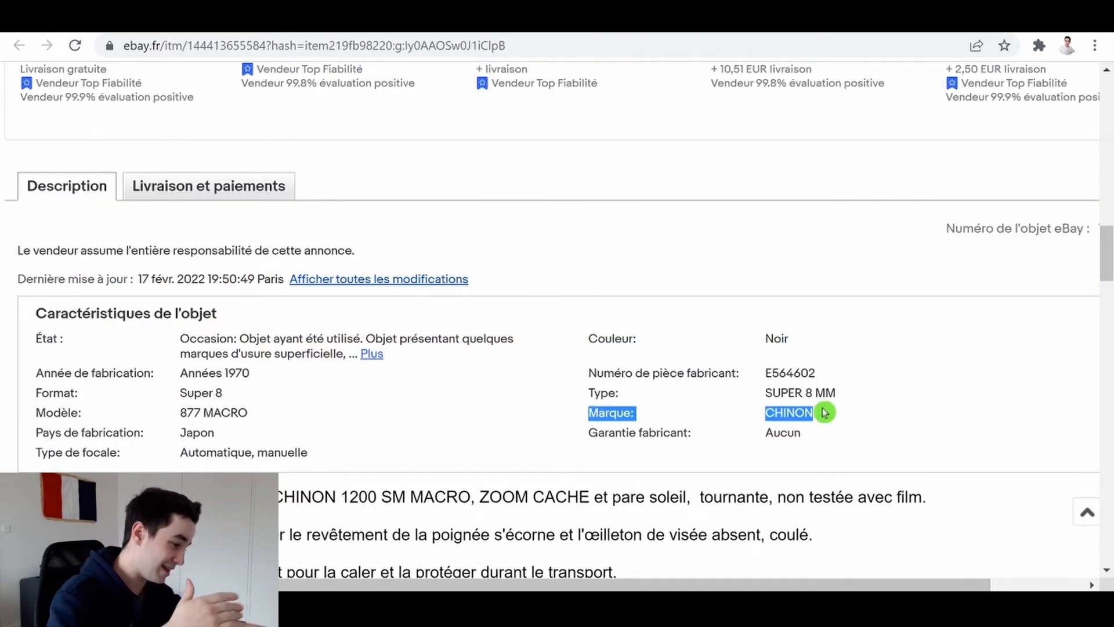
left_click(826, 444)
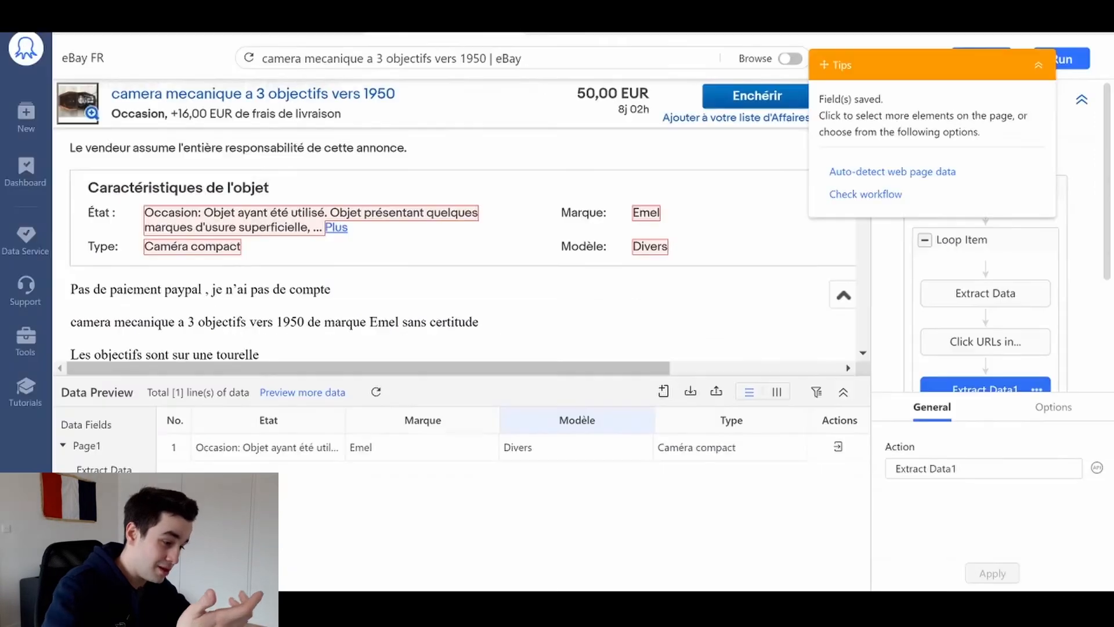
- Review the extracted fields in Octoparse, switch to Word and examine the XPath expressions for Etat, Marque, Modèle and Type
left_click(623, 447)
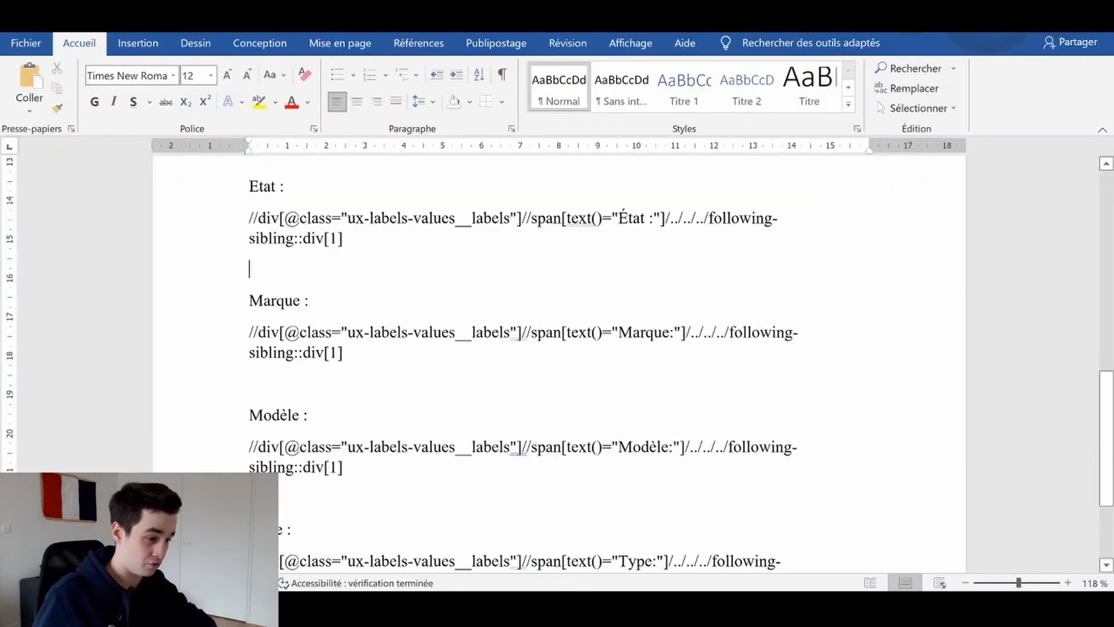
scroll(557, 360, "down", 1)
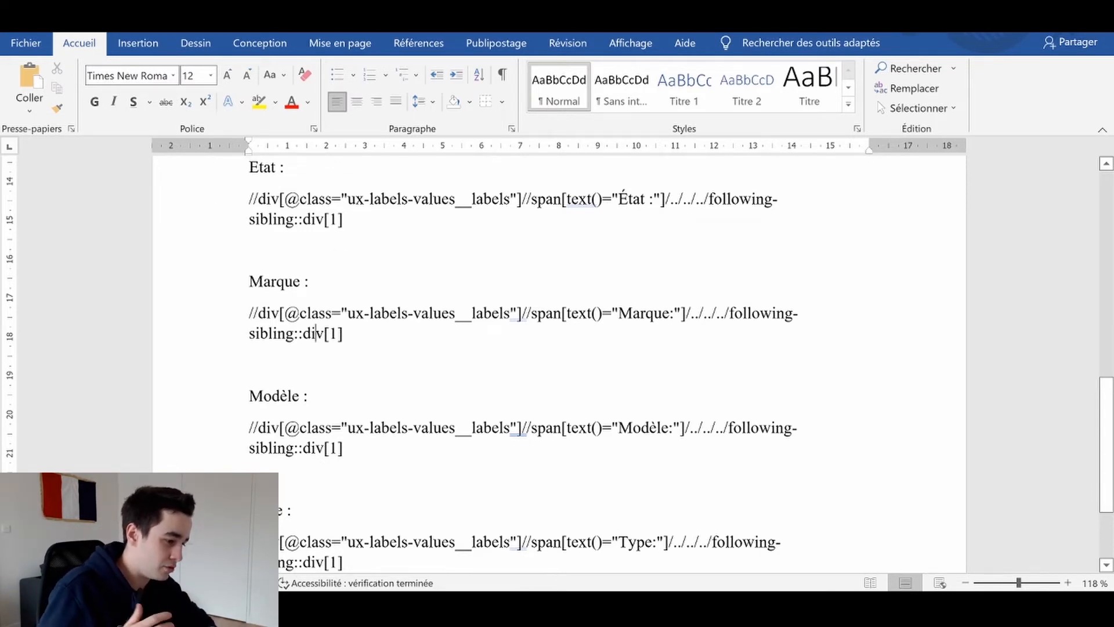
scroll(558, 363, "down", 1)
scroll(559, 363, "up", 1)
scroll(559, 364, "down", 1)
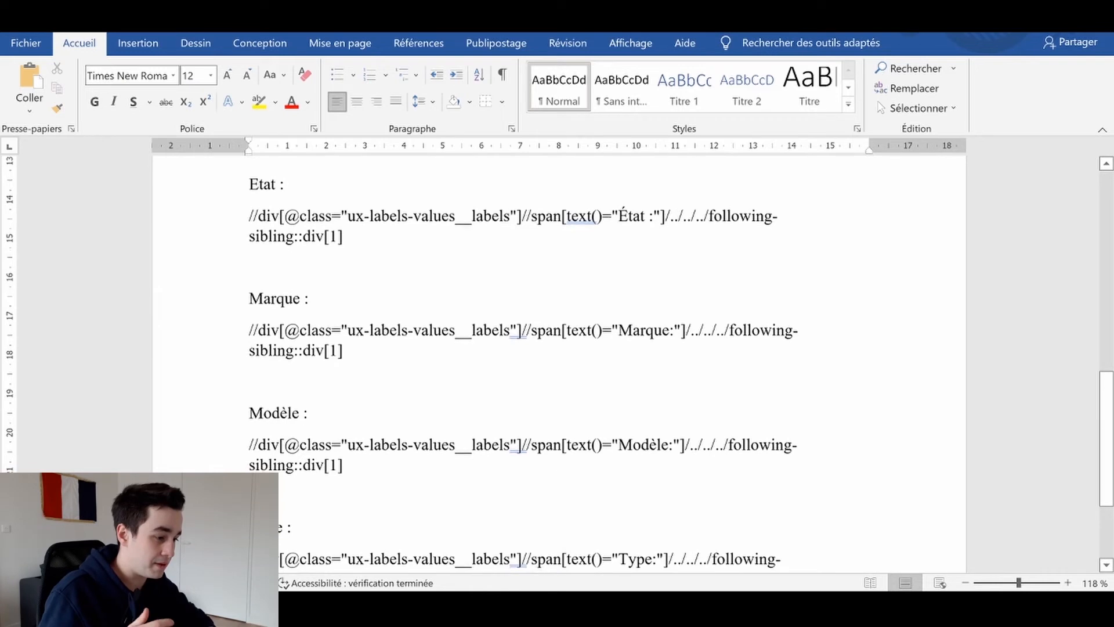
scroll(558, 363, "down", 1)
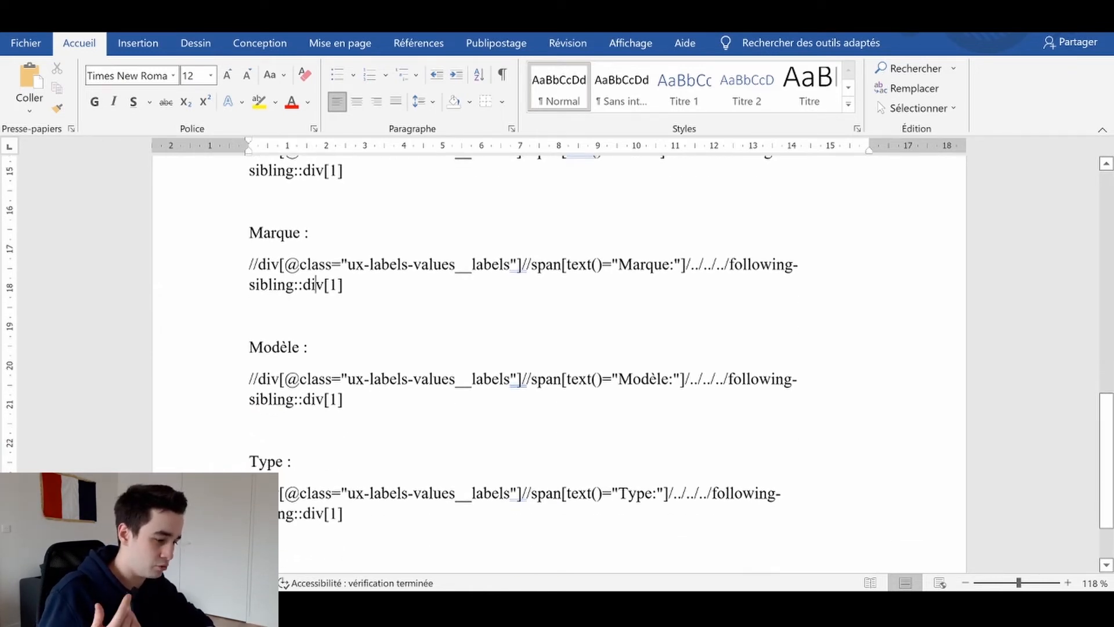
scroll(558, 363, "up", 1)
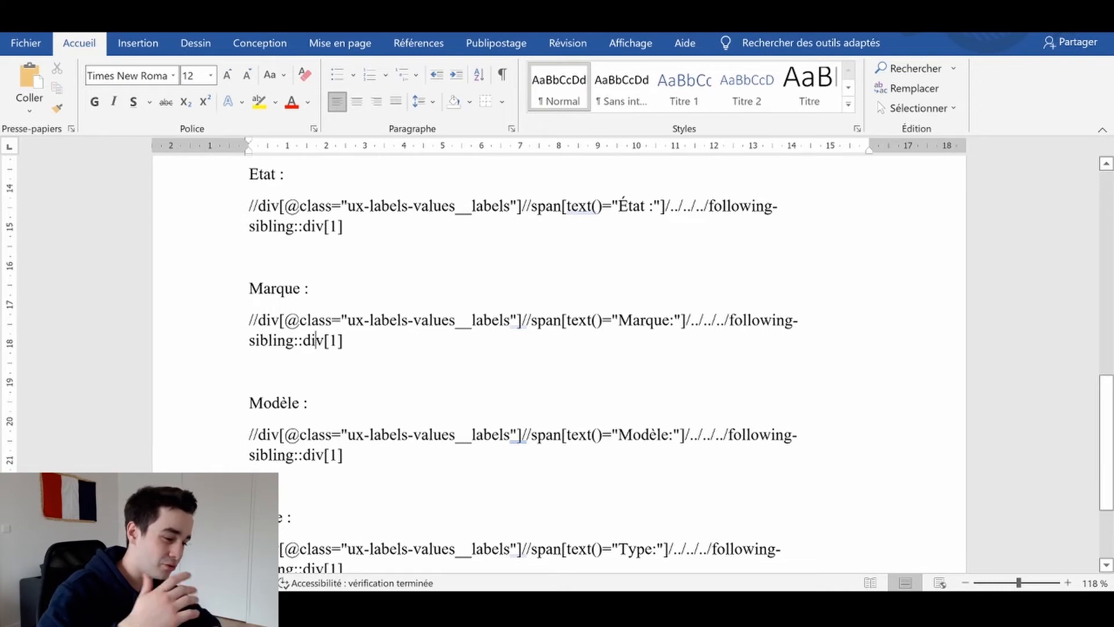
left_click_drag(348, 227, 249, 175)
left_click(250, 207)
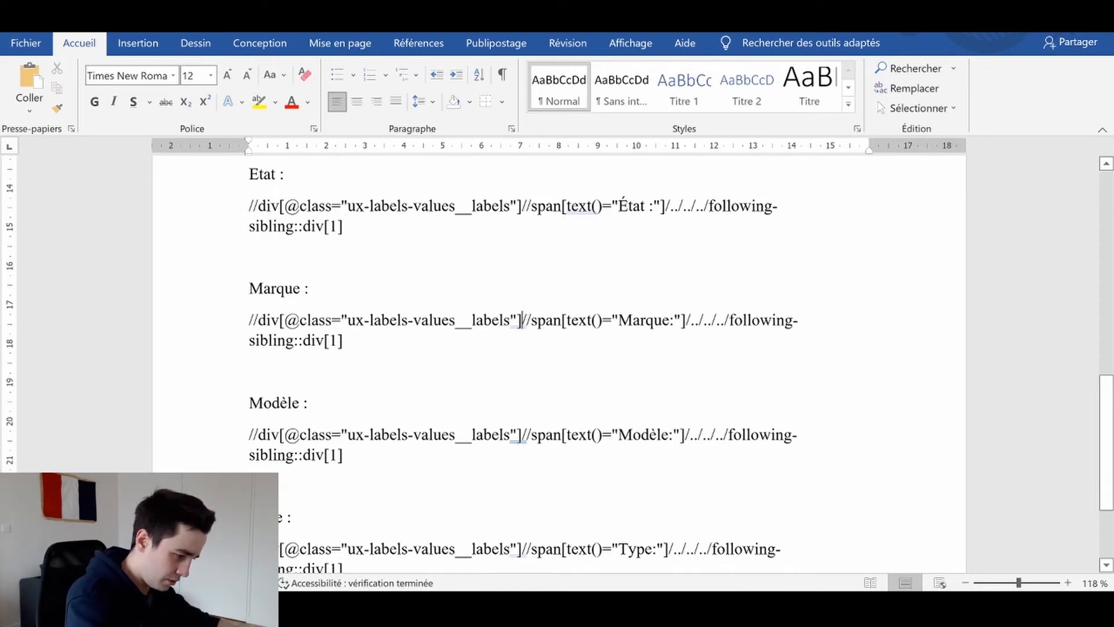
- Break the Marque XPath expression onto a new line just before //span
key("Return")
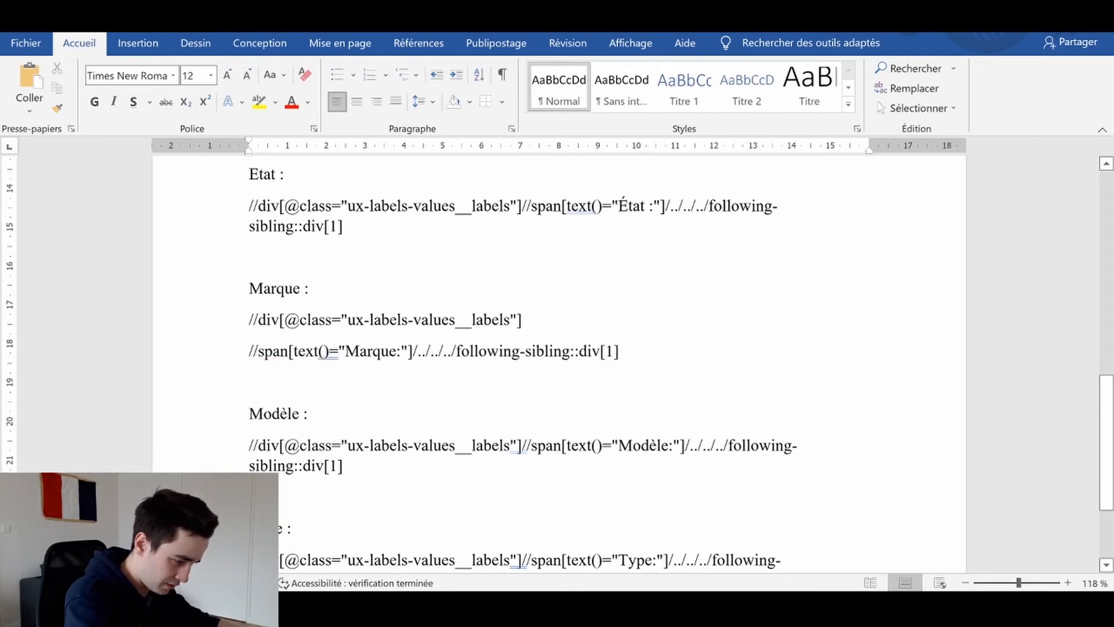
- Break the Marque XPath onto new lines before /../../.. and before /following-sibling::div[1]
left_click(412, 351)
key("Return")
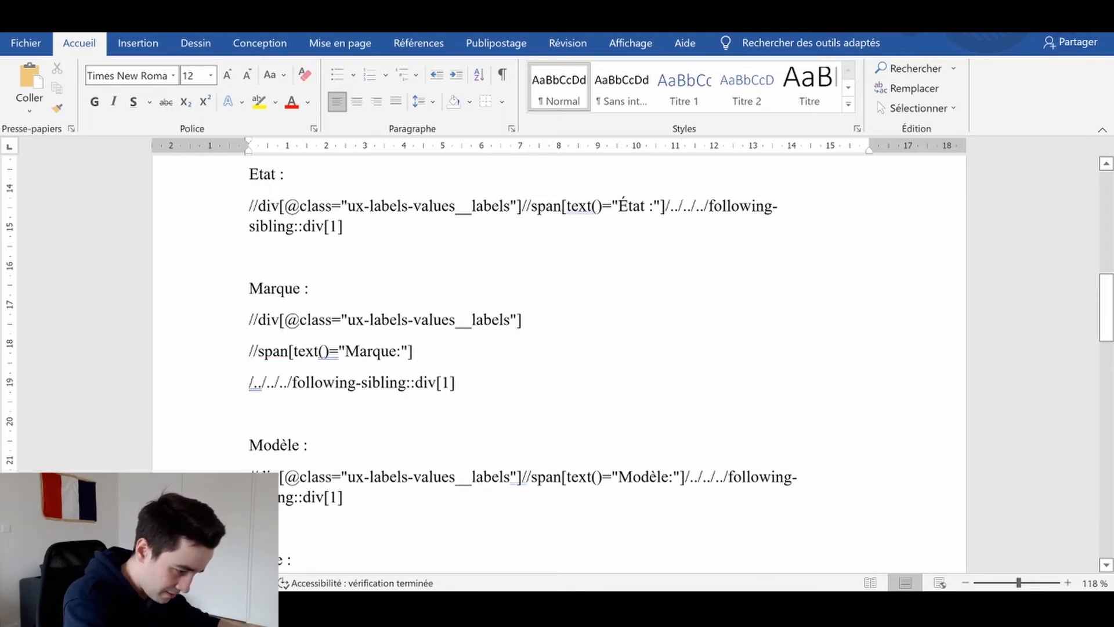
key("Return")
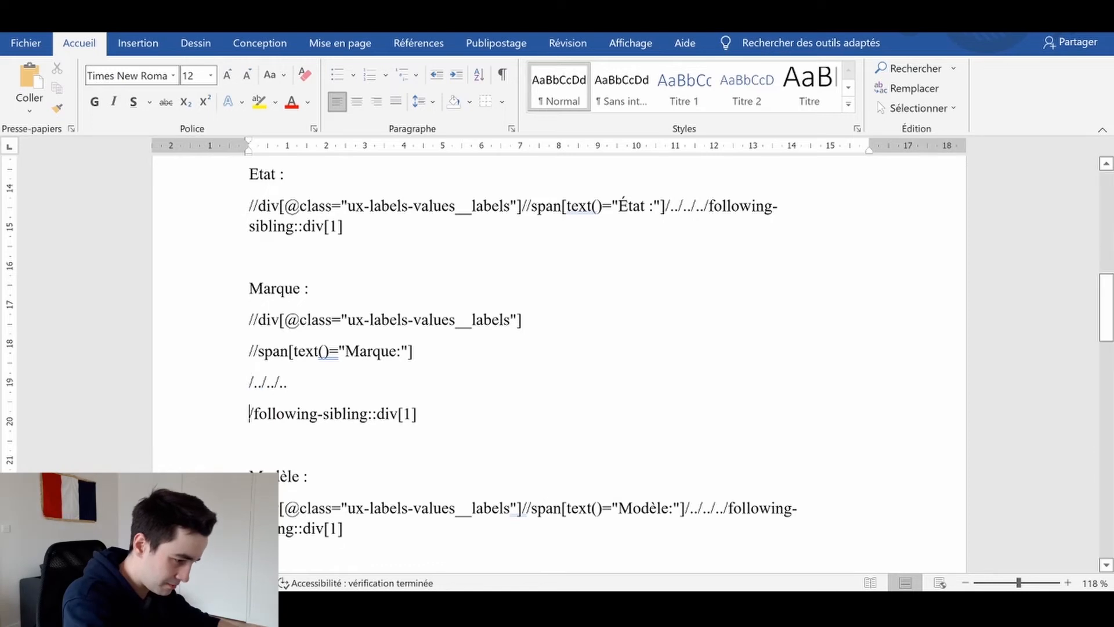
left_click(180, 330)
key("ctrl+c")
key("alt+Tab")
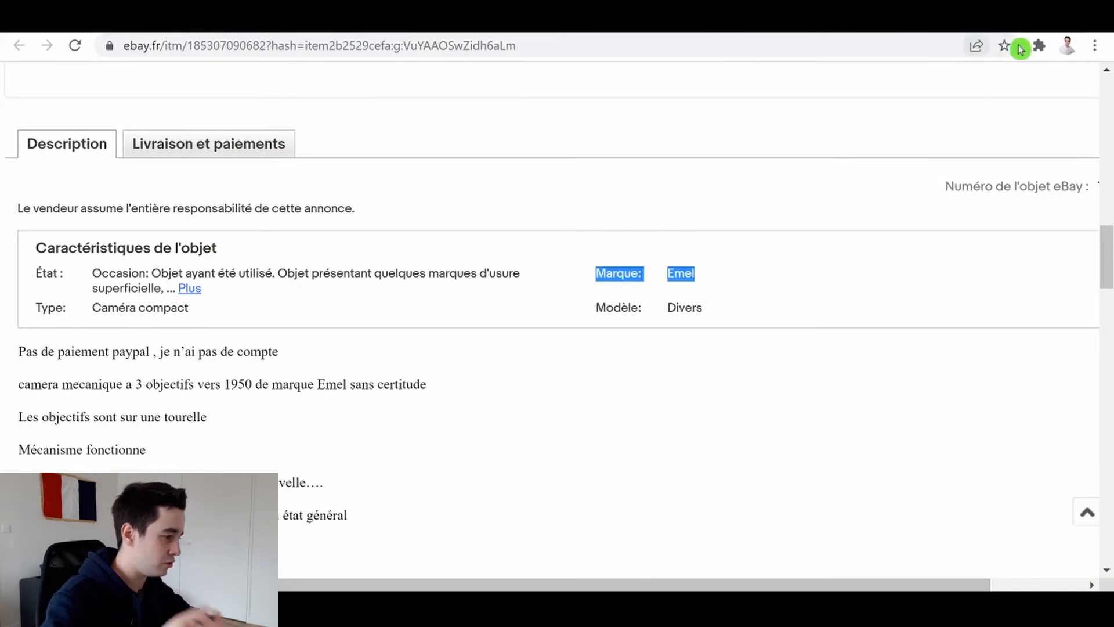
left_click(1039, 45)
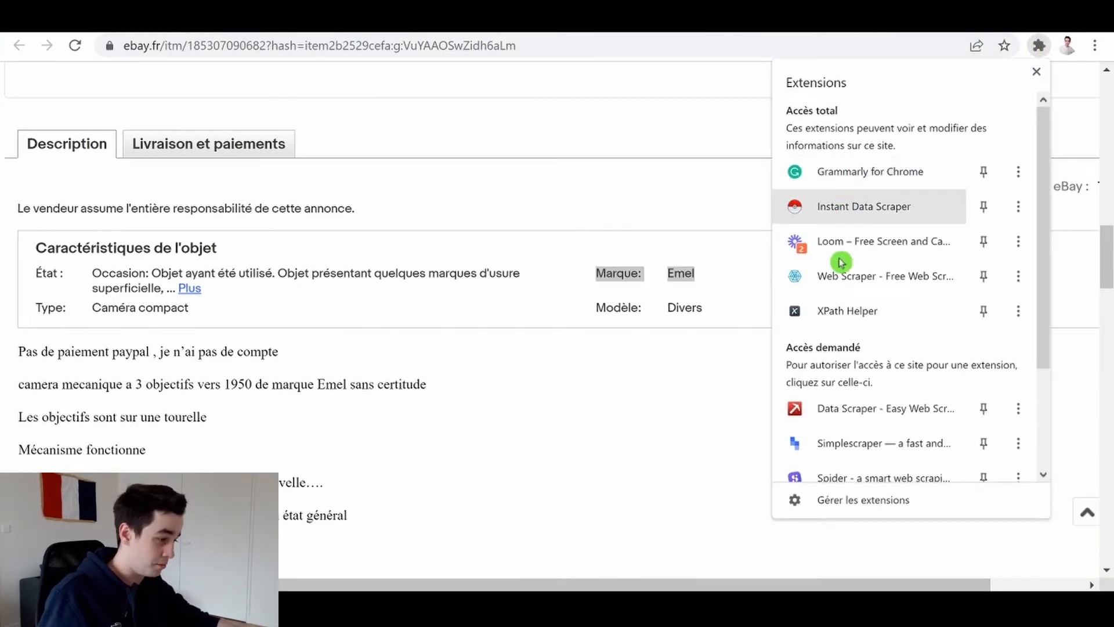
left_click(841, 316)
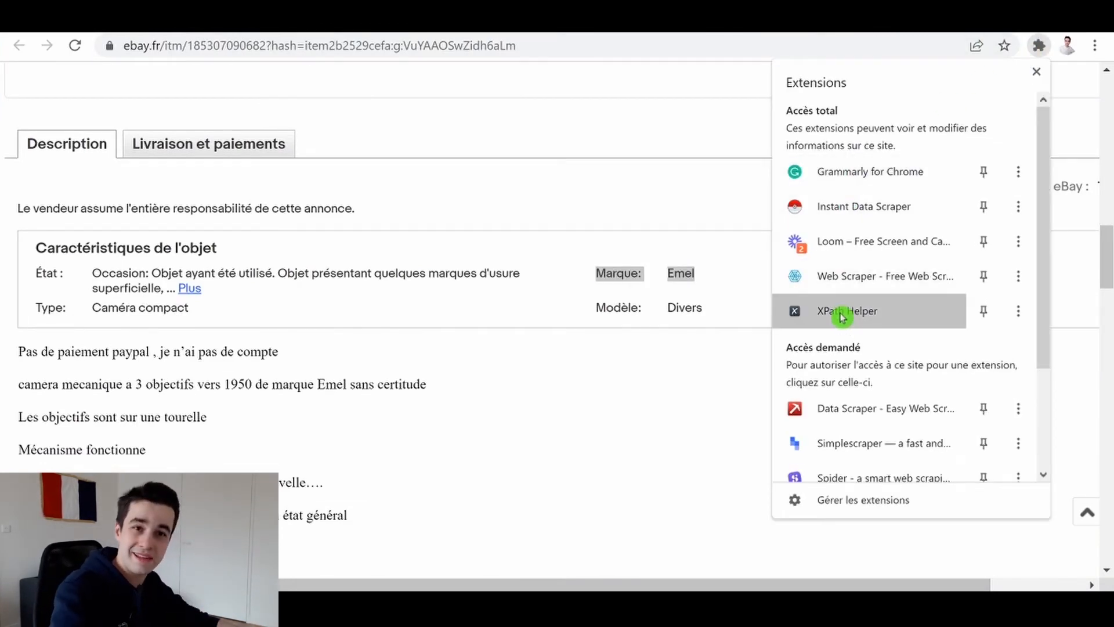
key("ctrl+v")
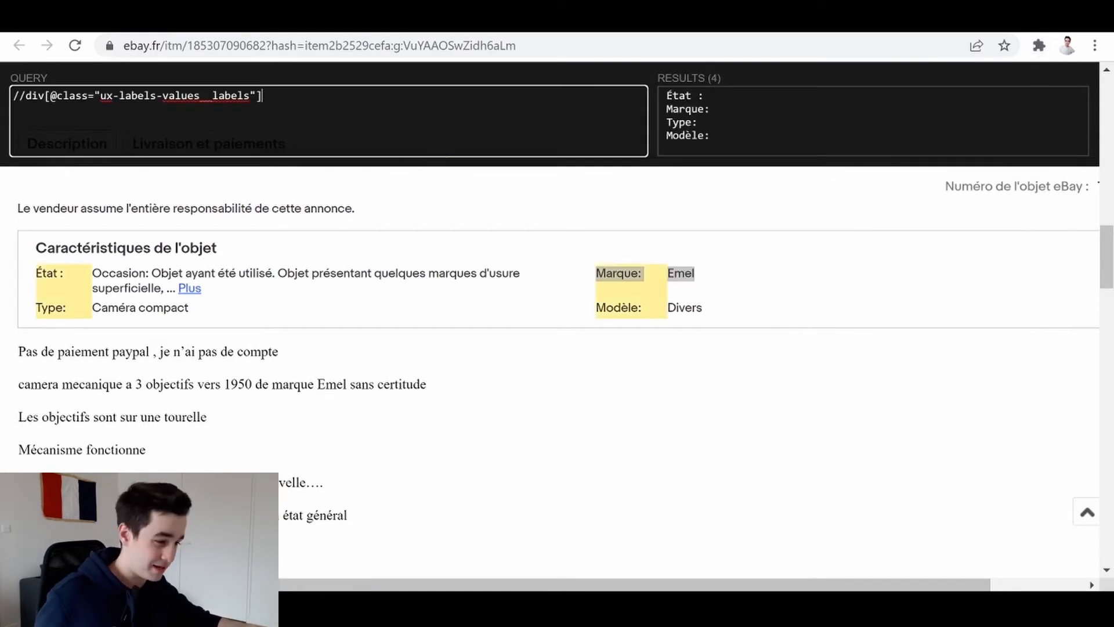
left_click(87, 288)
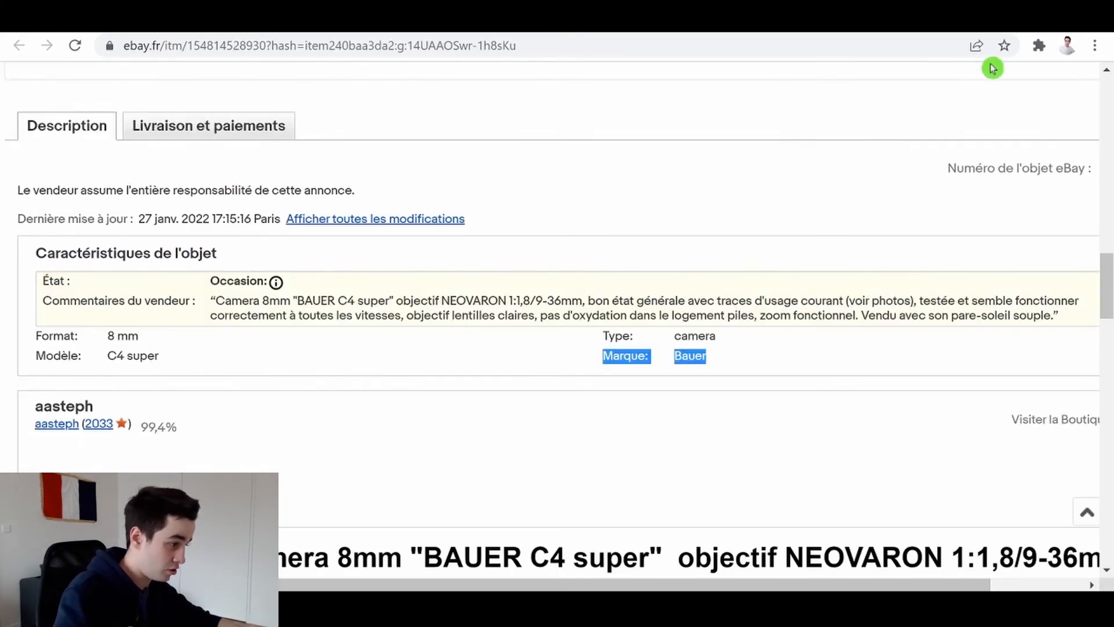
left_click(1039, 45)
left_click(847, 312)
left_click_drag(92, 103, 3, 112)
key("ctrl+v")
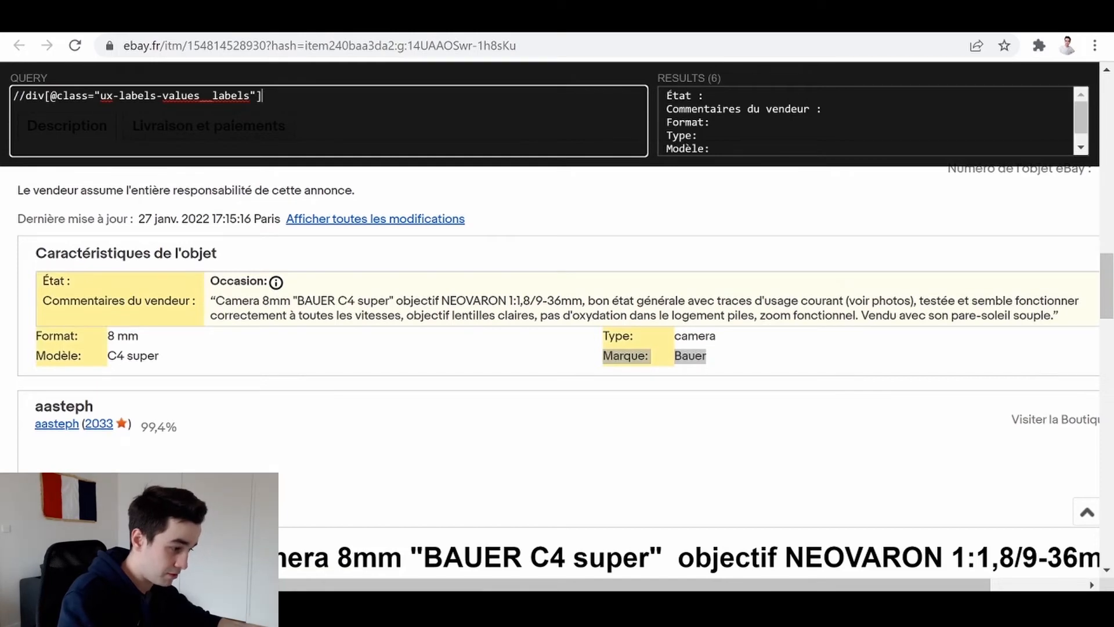
- Copy //span[text()="Marque:"] from Word, append it to the XPath Helper query on the Bauer listing and examine the text() condition
key("alt+Tab")
left_click(417, 414)
left_click_drag(249, 320, 250, 351)
key("ctrl+c")
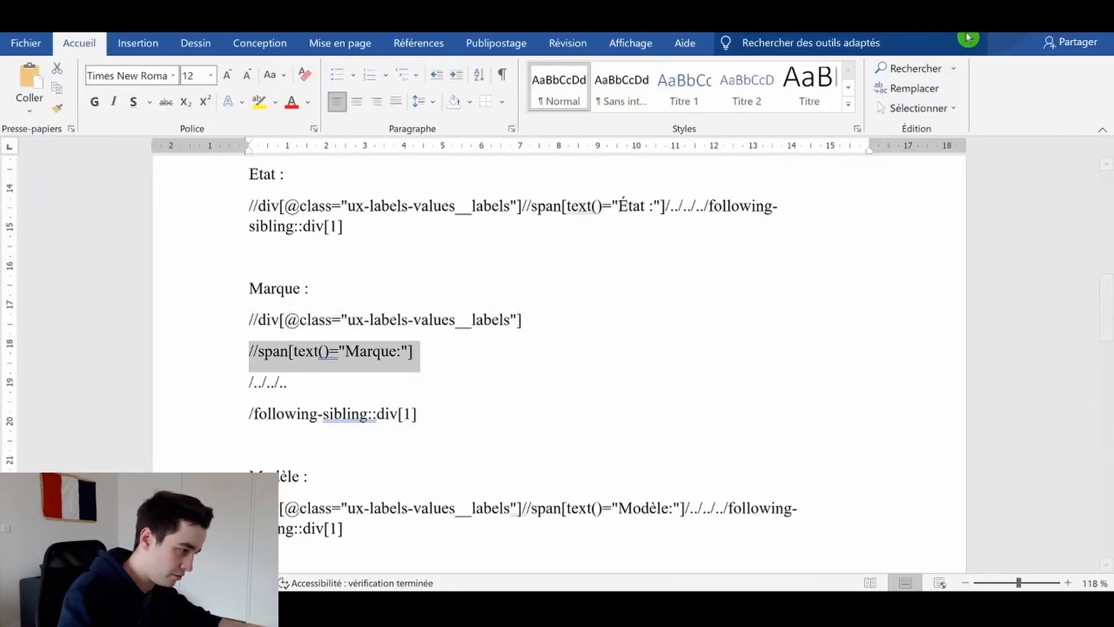
key("alt+Tab")
key("ctrl+v")
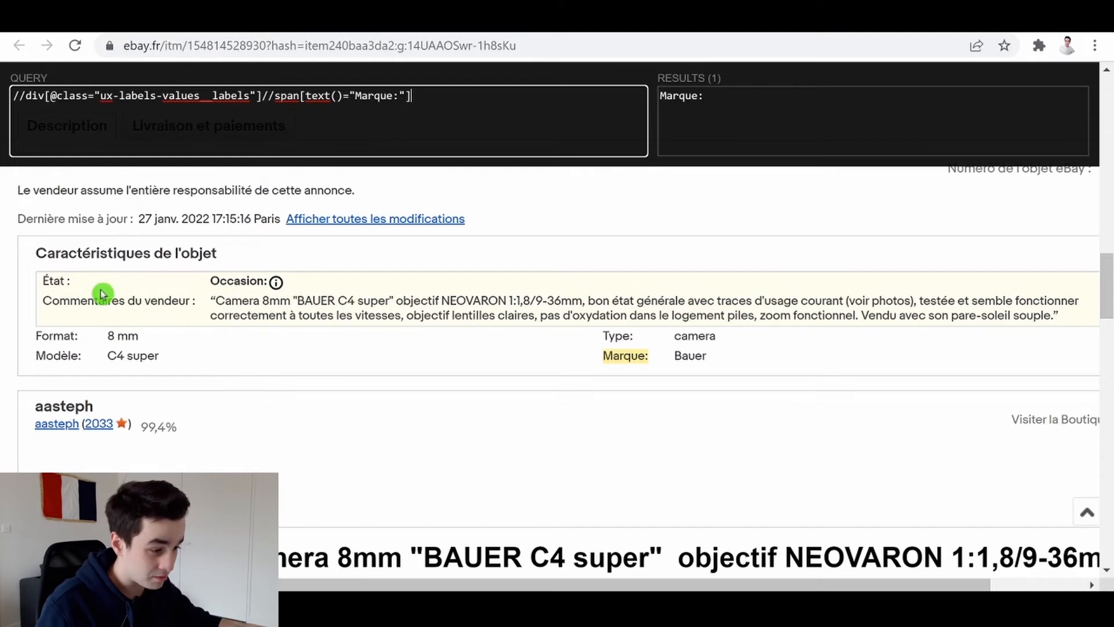
left_click_drag(311, 95, 355, 95)
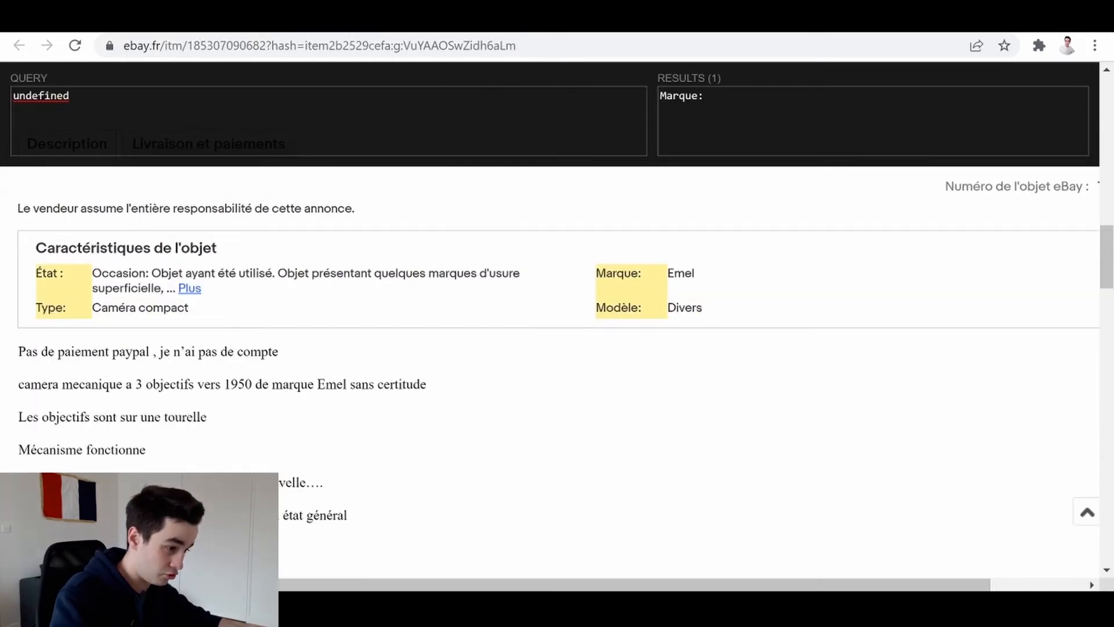
key("ctrl+a")
type("//div[@class=\"ux-labels-values__labels\"]//span[text()=\"Marque:\"]")
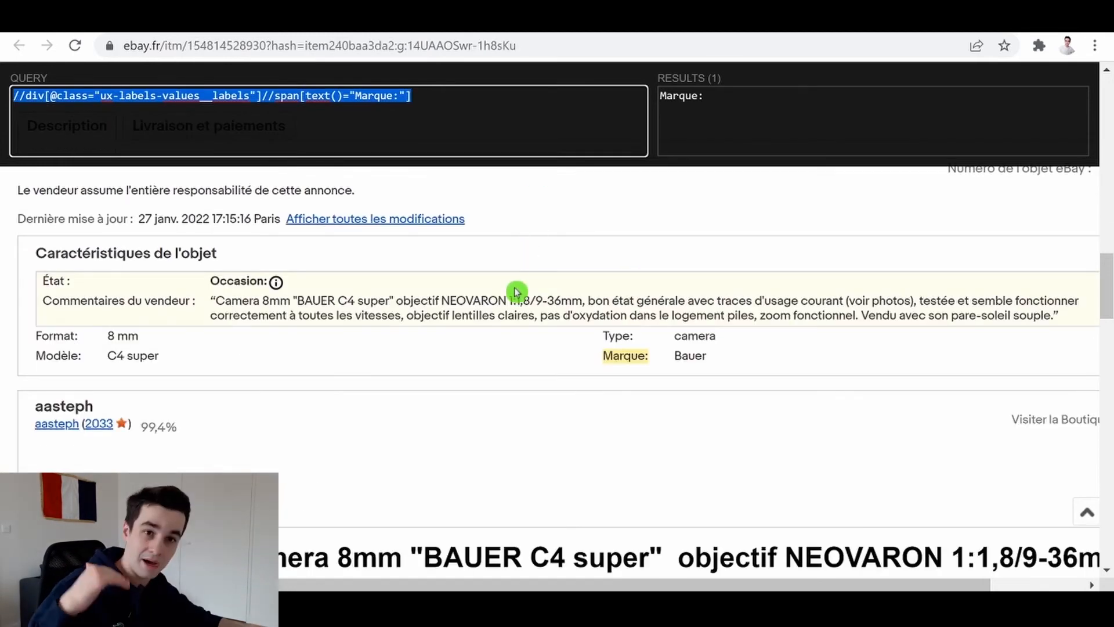
- Copy the /../../.. line from Word and append it to the XPath Helper query on the Bauer listing
key("alt+Tab")
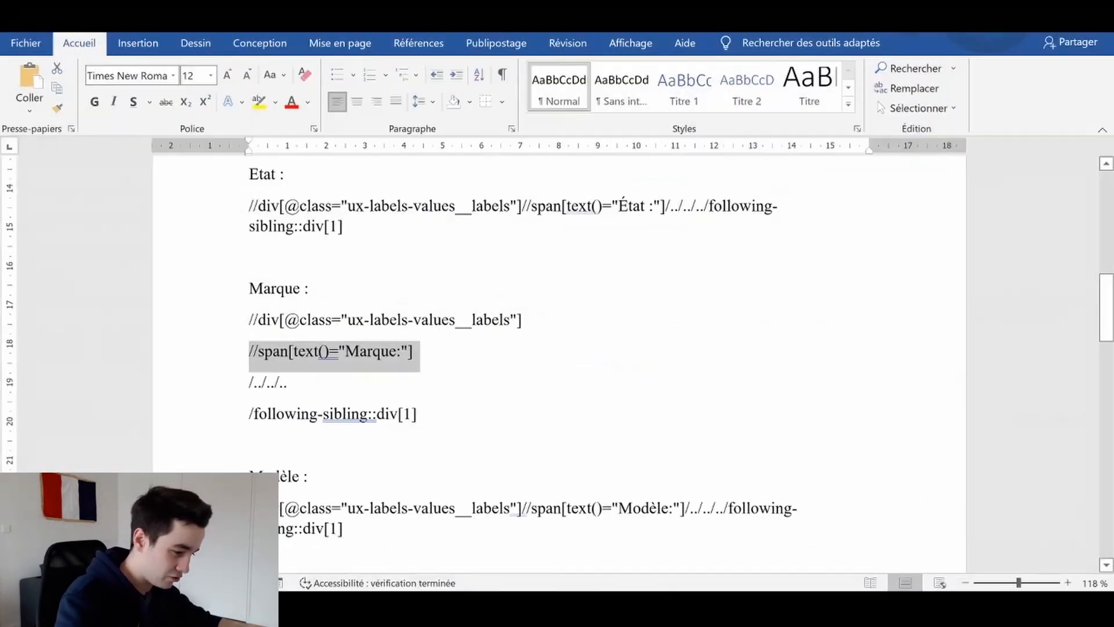
key("Right")
key("shift+Down")
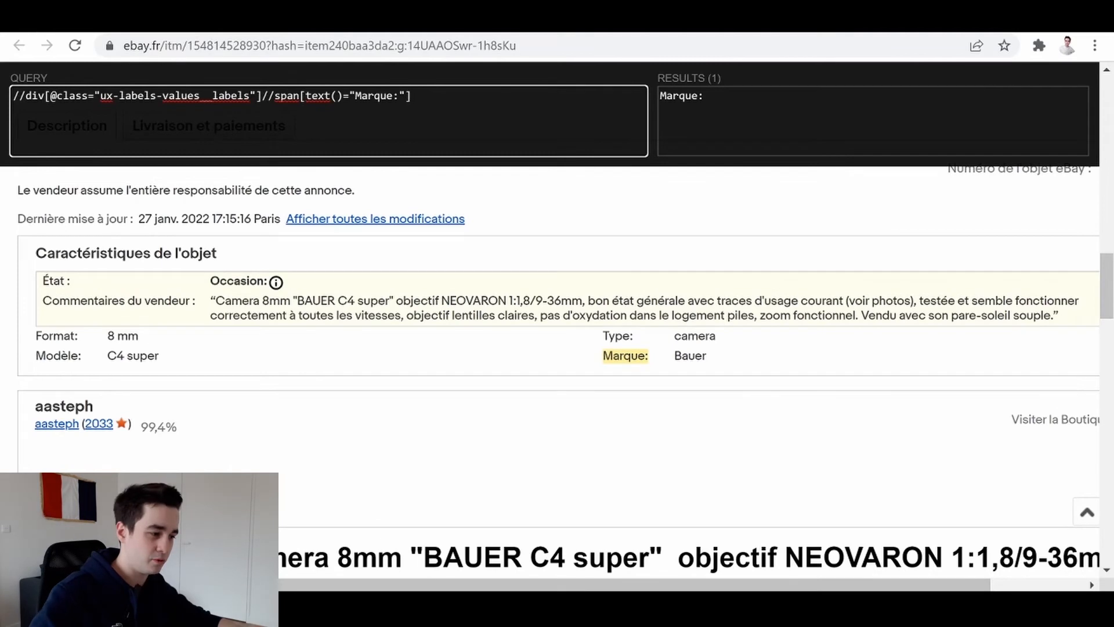
type("/../../..")
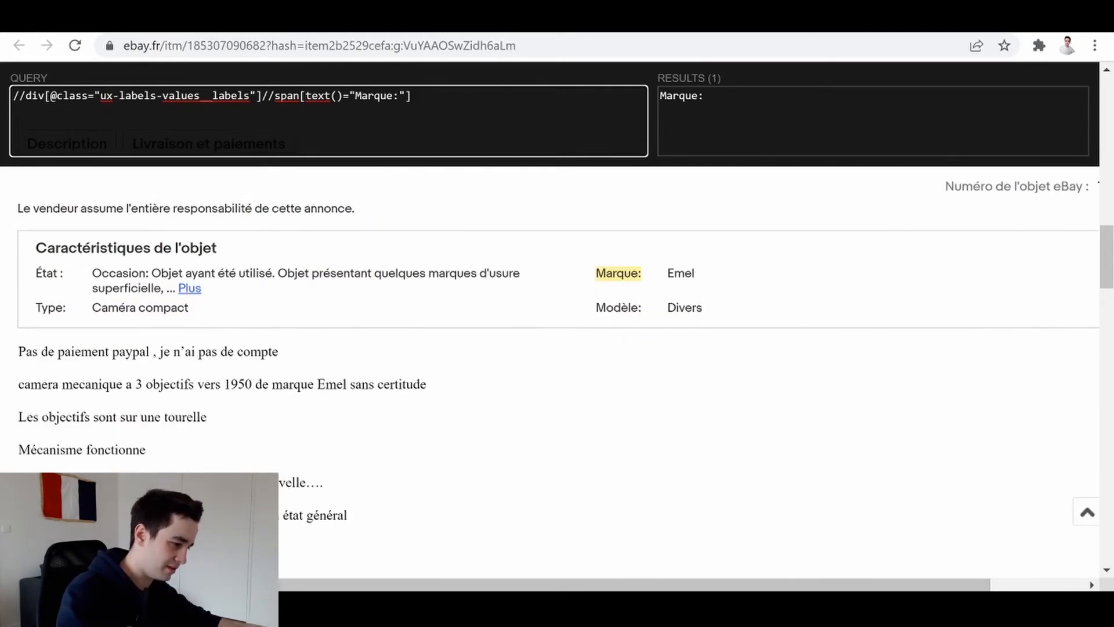
type("/../../..")
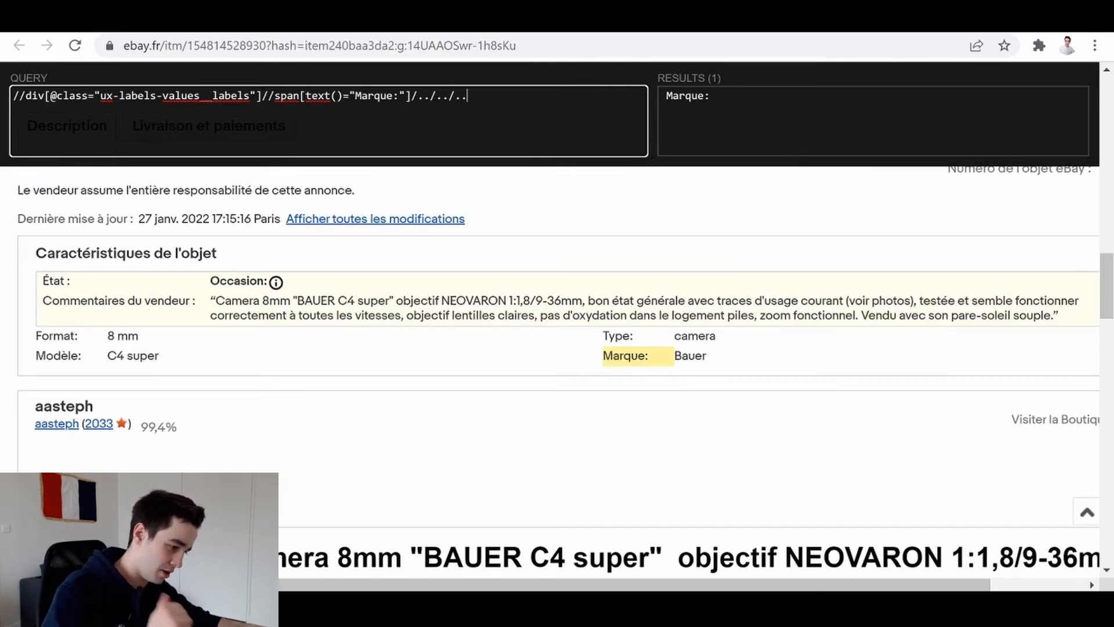
- Append /following-sibling::div[1] from Word to the Bauer listing's query and run the complete Marque XPath on the Emel listing as well
key("alt+Tab")
left_click_drag(420, 415, 250, 415)
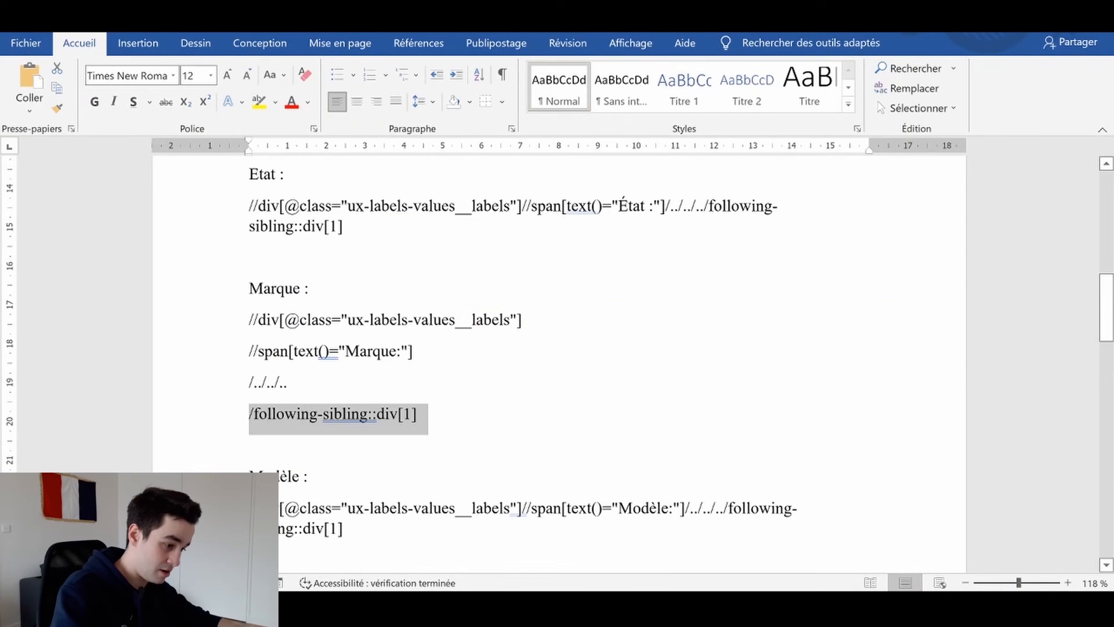
key("ctrl+c")
key("alt+Tab")
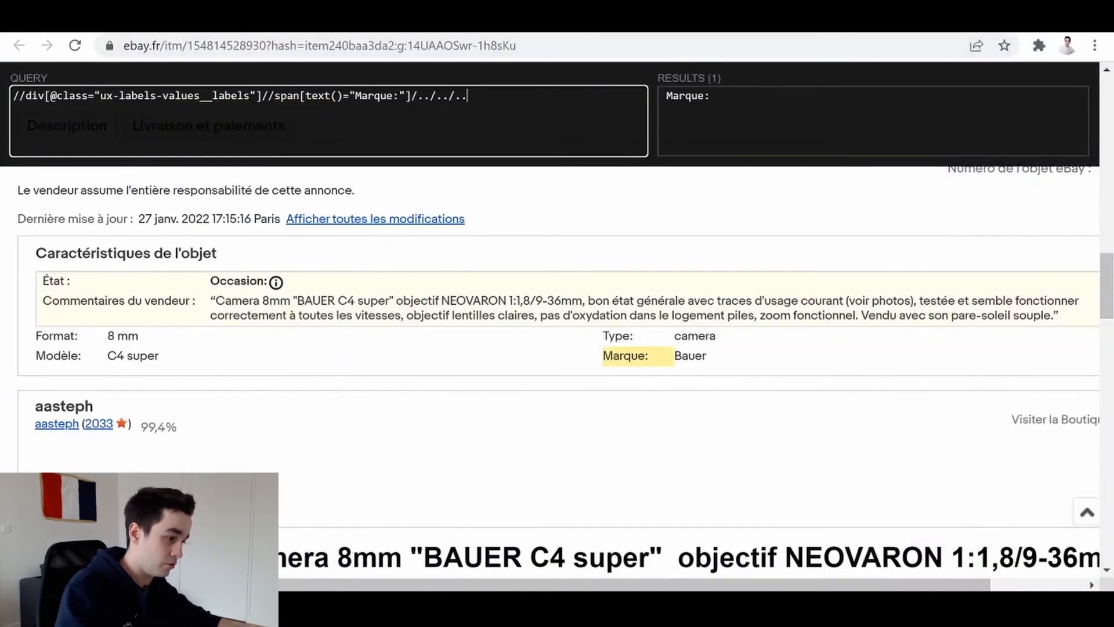
key("ctrl+v")
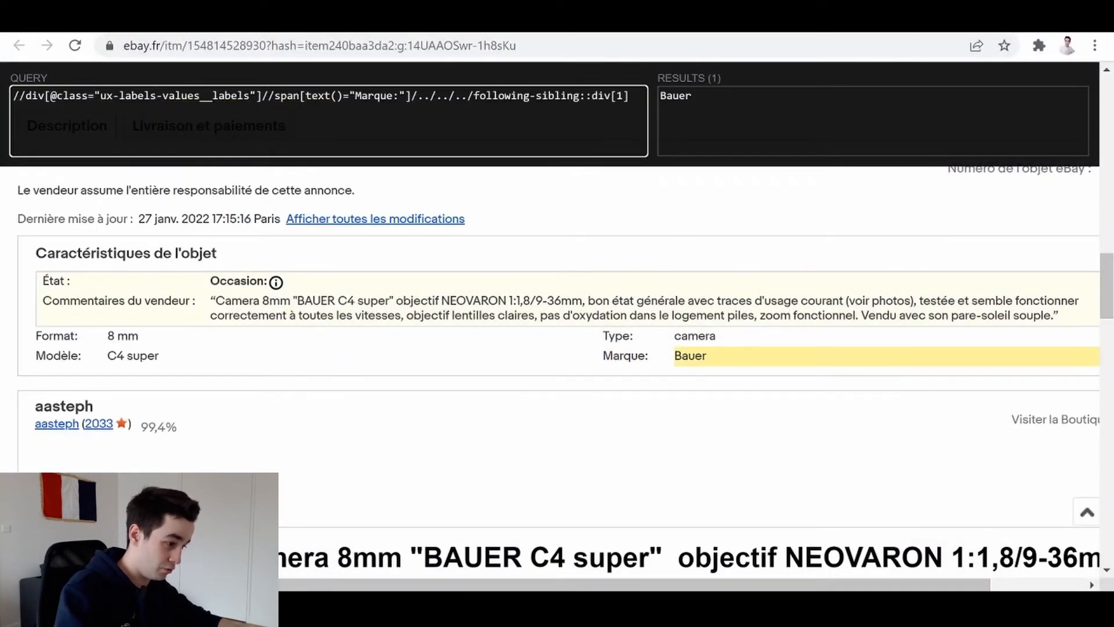
key("ctrl+Tab")
key("ctrl+v")
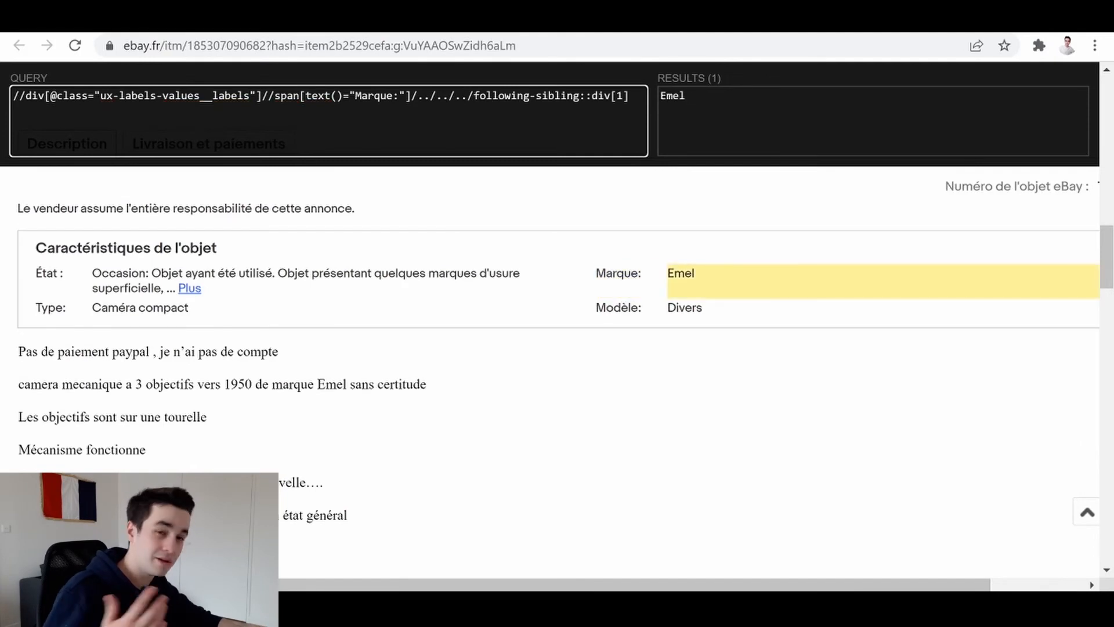
- Copy the complete Etat XPath expression from the Word document and switch to Octoparse
key("alt+Tab")
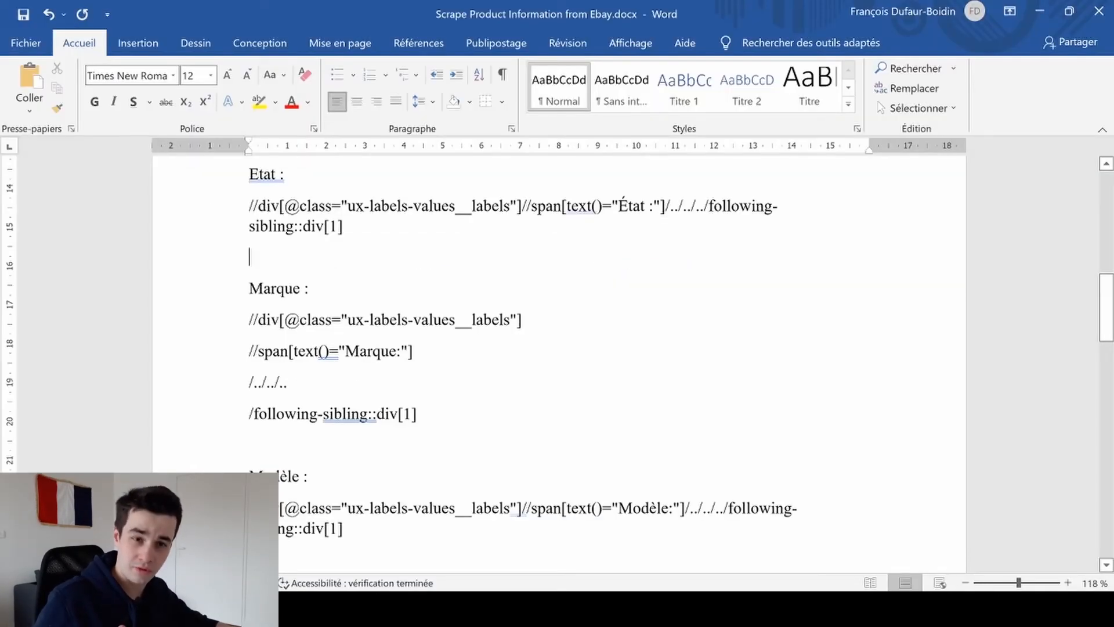
left_click_drag(343, 227, 249, 207)
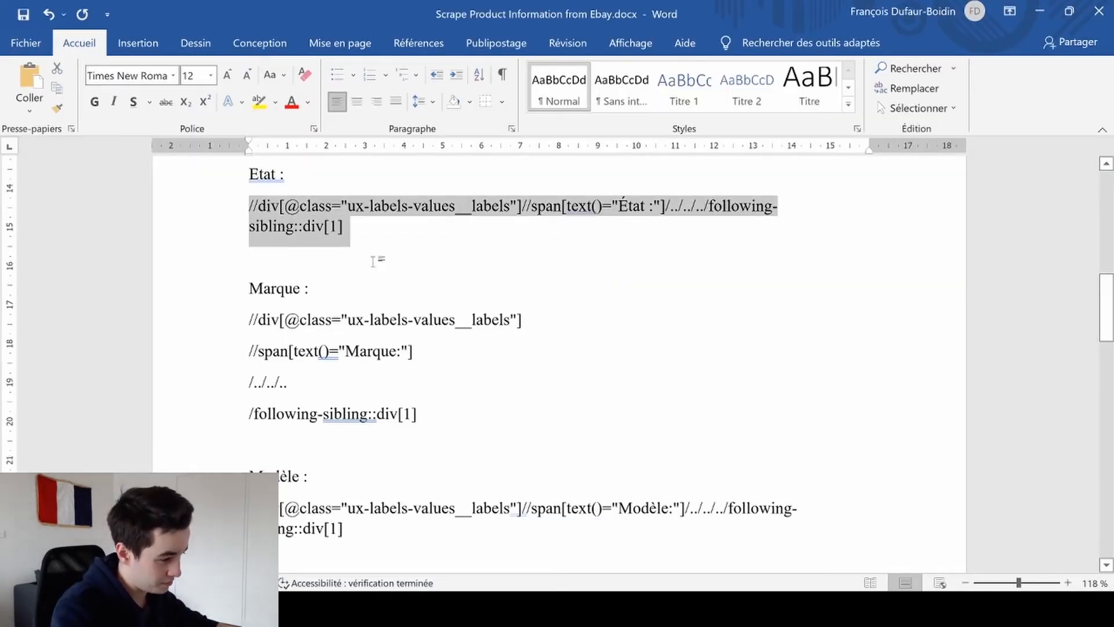
key("alt+Tab")
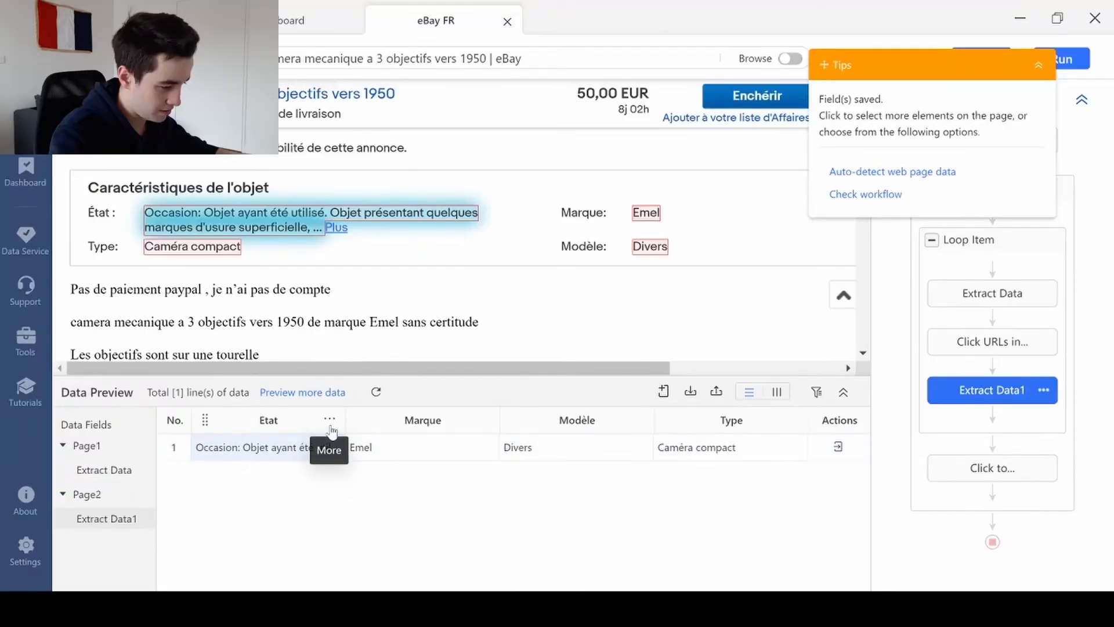
- Try to replace the Etat field's matching XPath with the copied expression and apply it
left_click(330, 426)
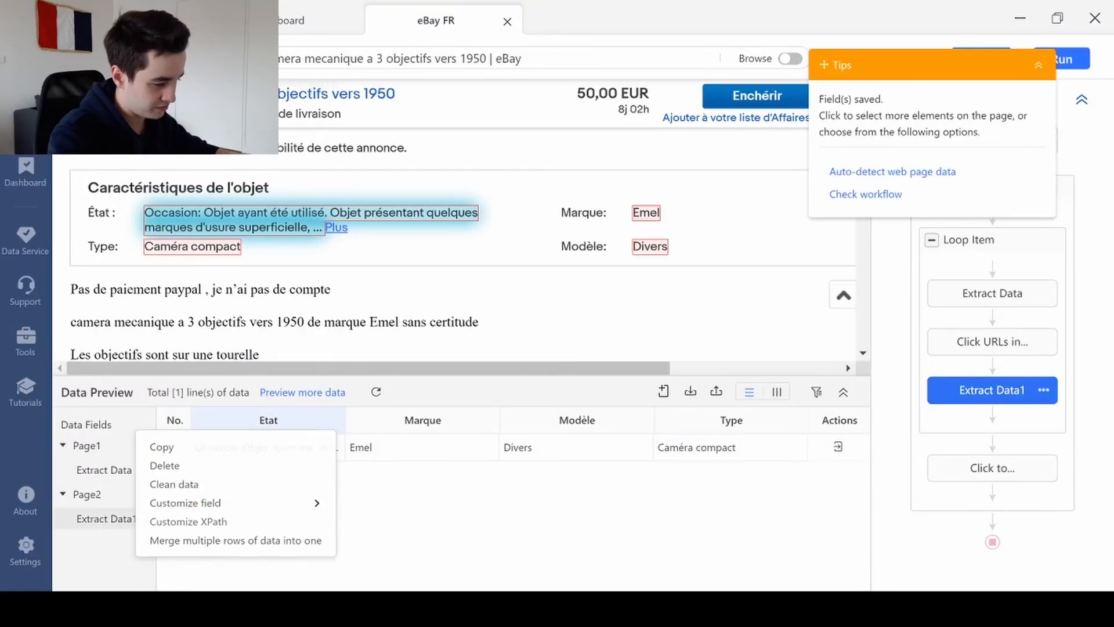
left_click(188, 521)
key("ctrl+a")
key("BackSpace")
type("//span[text()=\"État :\"]/../../../following-sibling::div[1]")
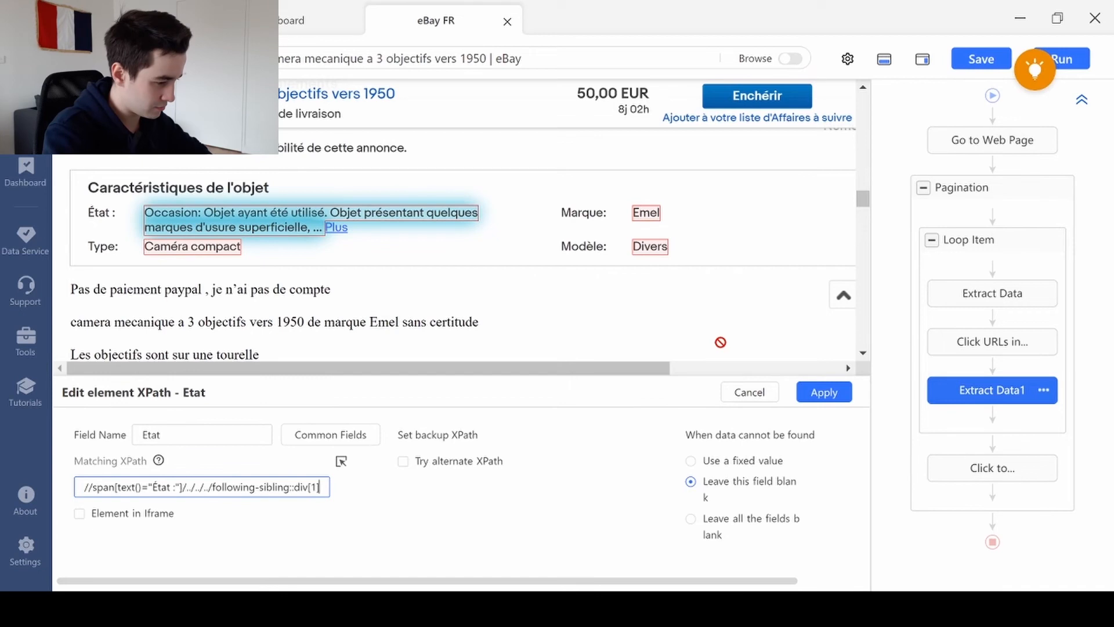
left_click(812, 400)
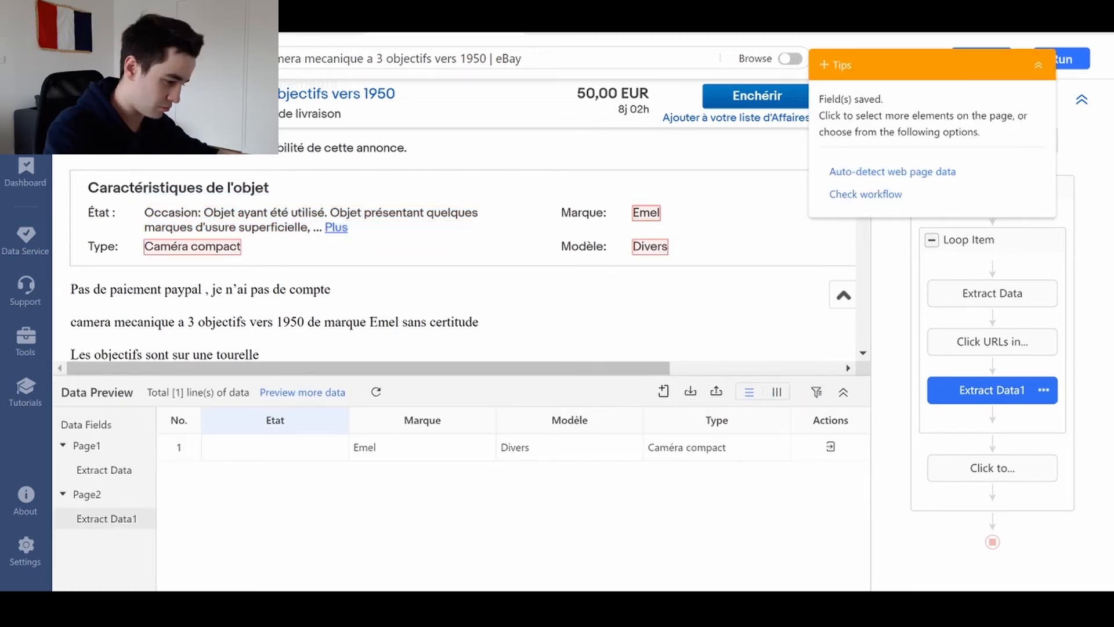
key("alt+Tab")
key("ctrl+a")
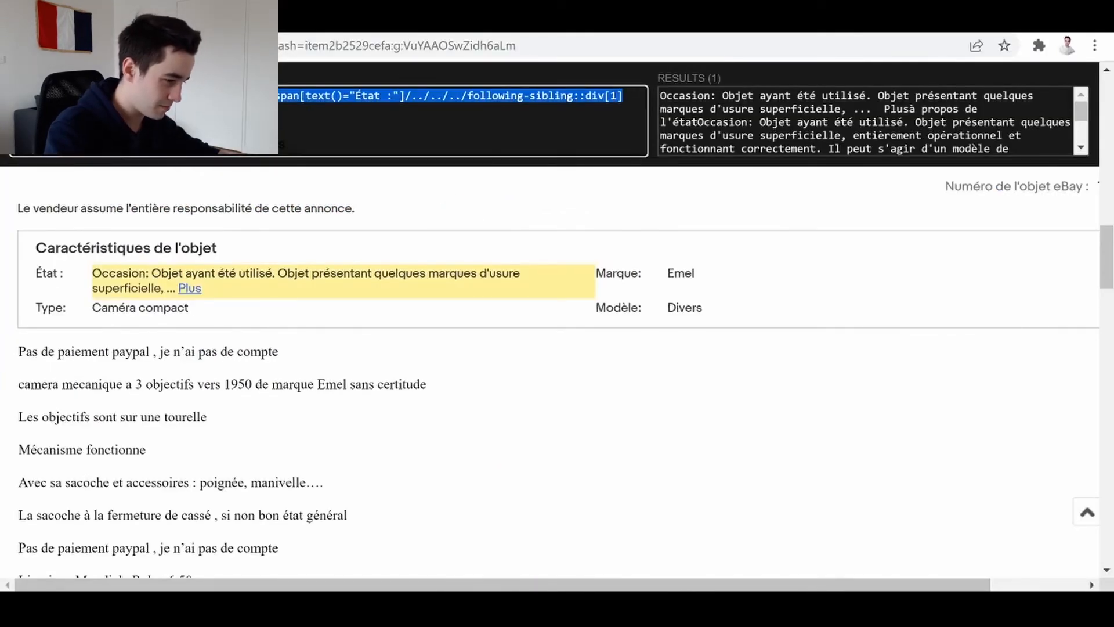
key("alt+Tab")
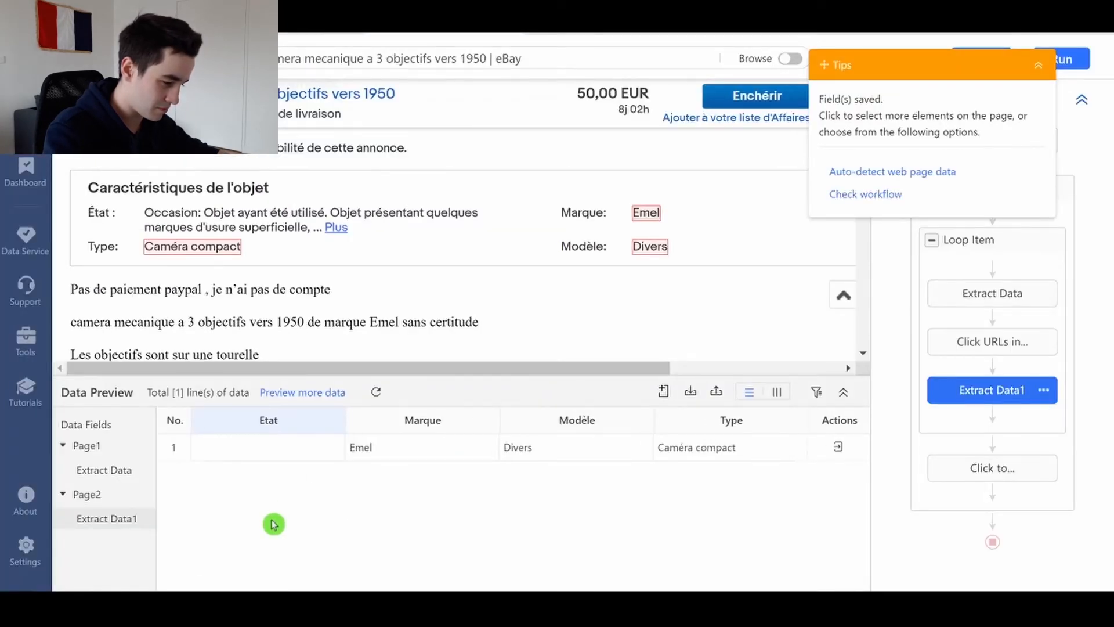
left_click(329, 422)
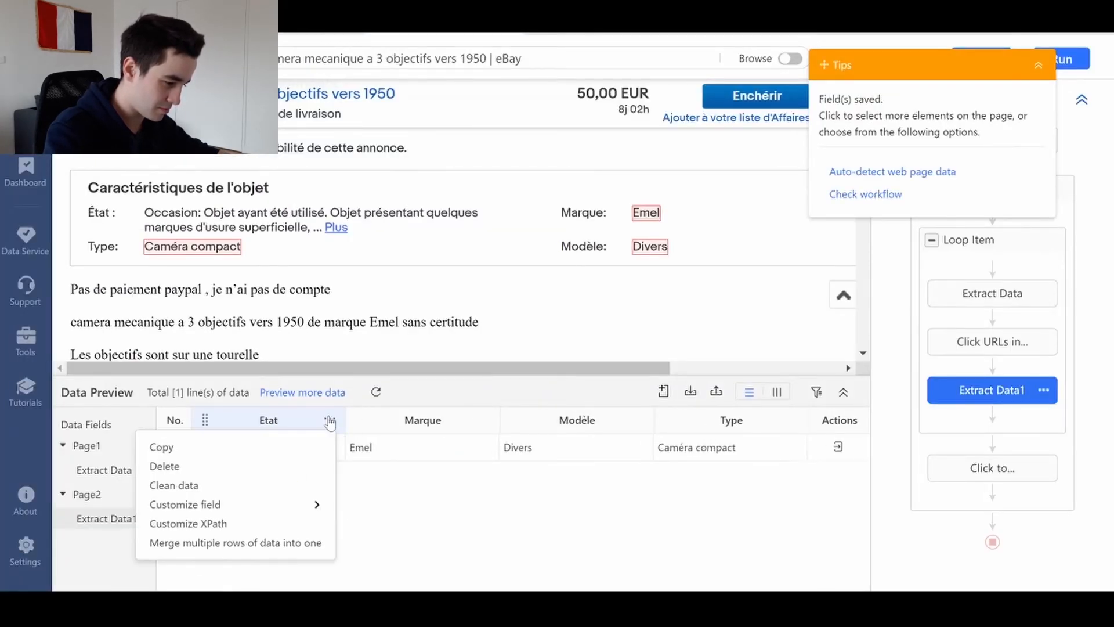
left_click(226, 524)
left_click(229, 487)
key("ctrl+a")
key("BackSpace")
type("//span[text()=\"État :\"]/../../../following-sibling::div[1]")
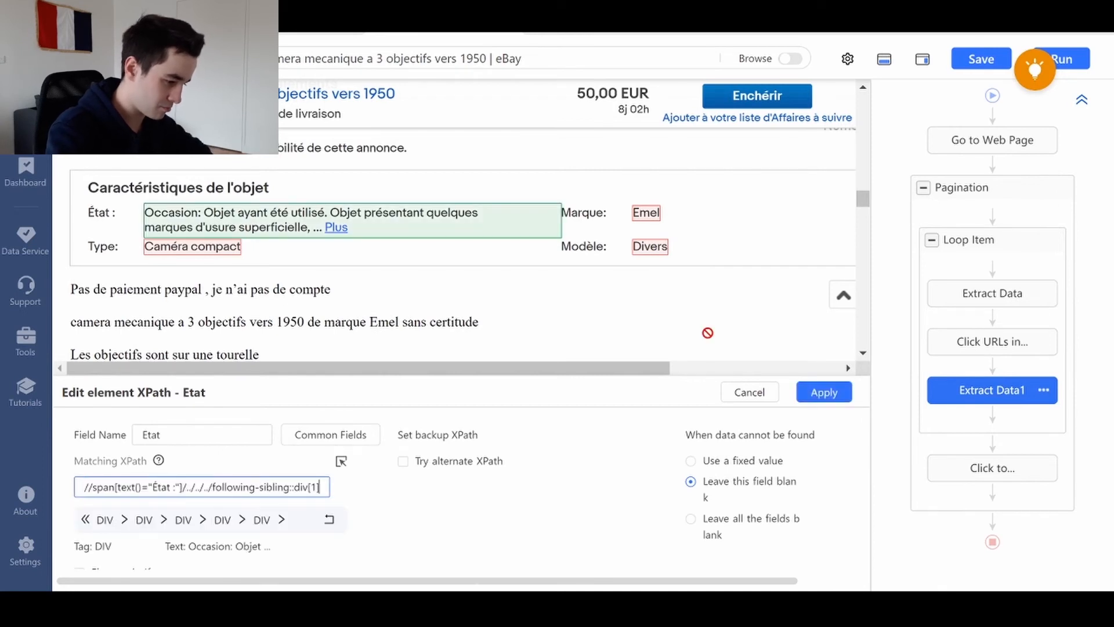
left_click(822, 393)
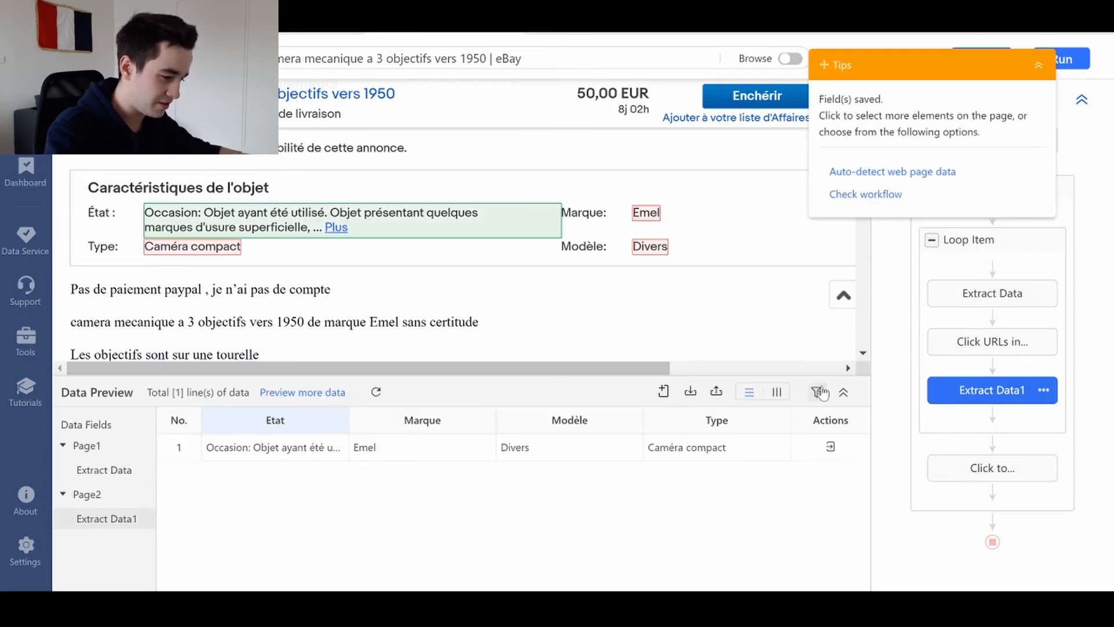
- Rejoin the split Marque XPath lines in Word, copy the expression and switch back to Octoparse
key("alt+Tab")
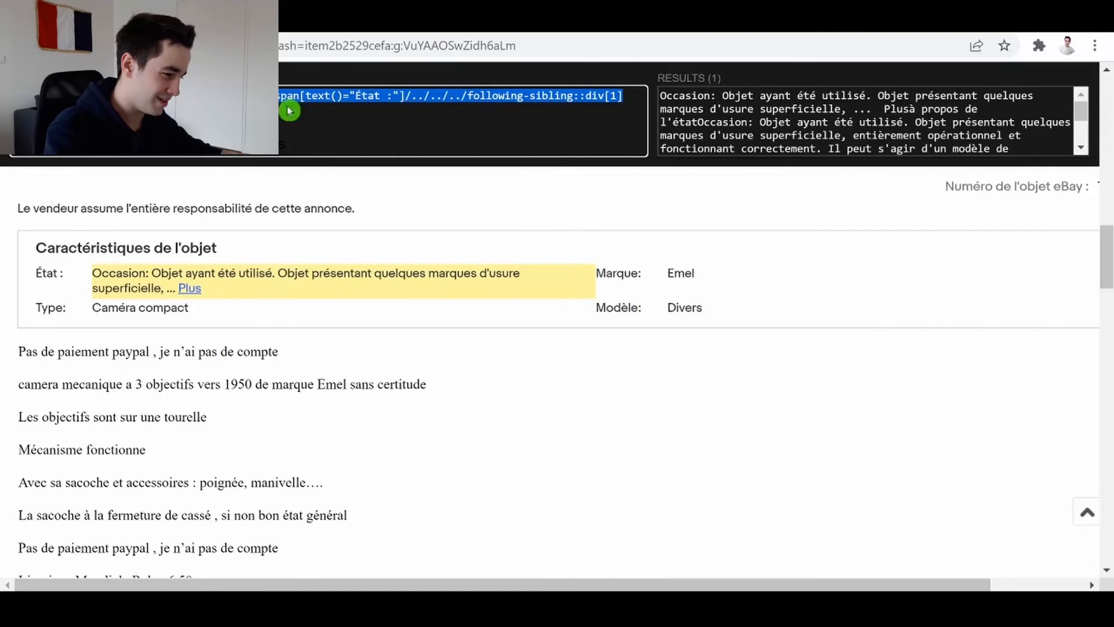
left_click(524, 95)
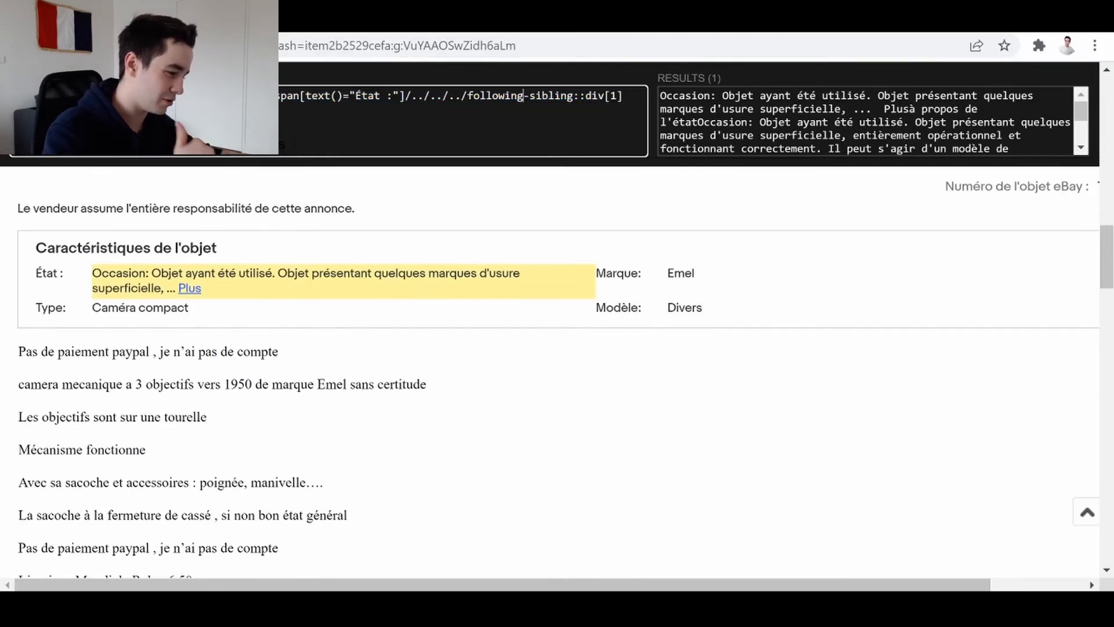
key("alt+Tab")
left_click(574, 321)
key("Delete")
key("End")
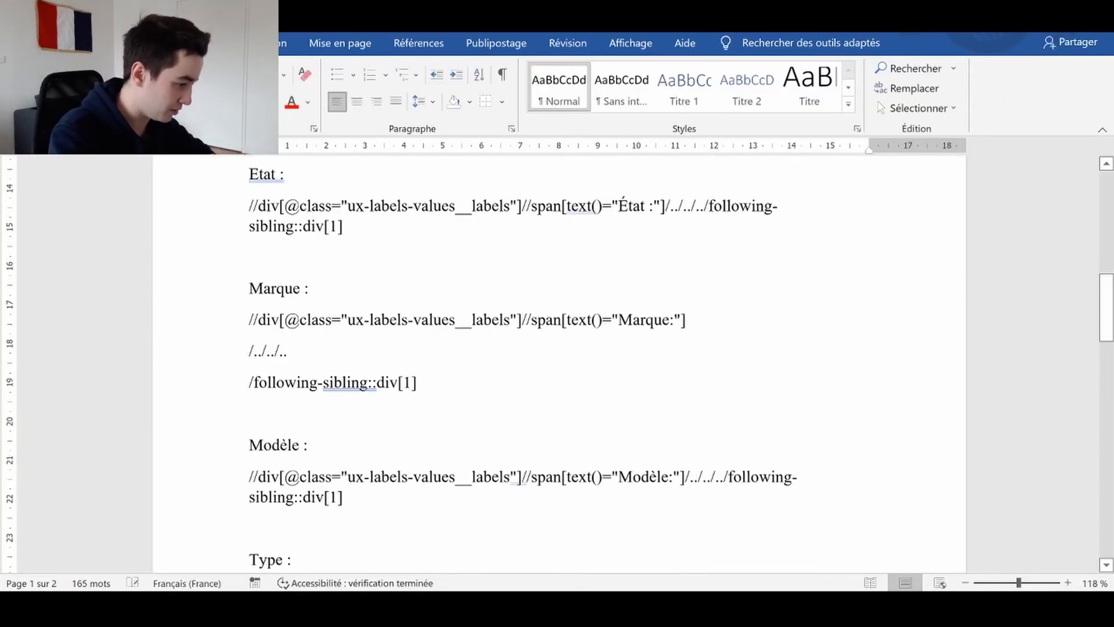
triple_click(524, 320)
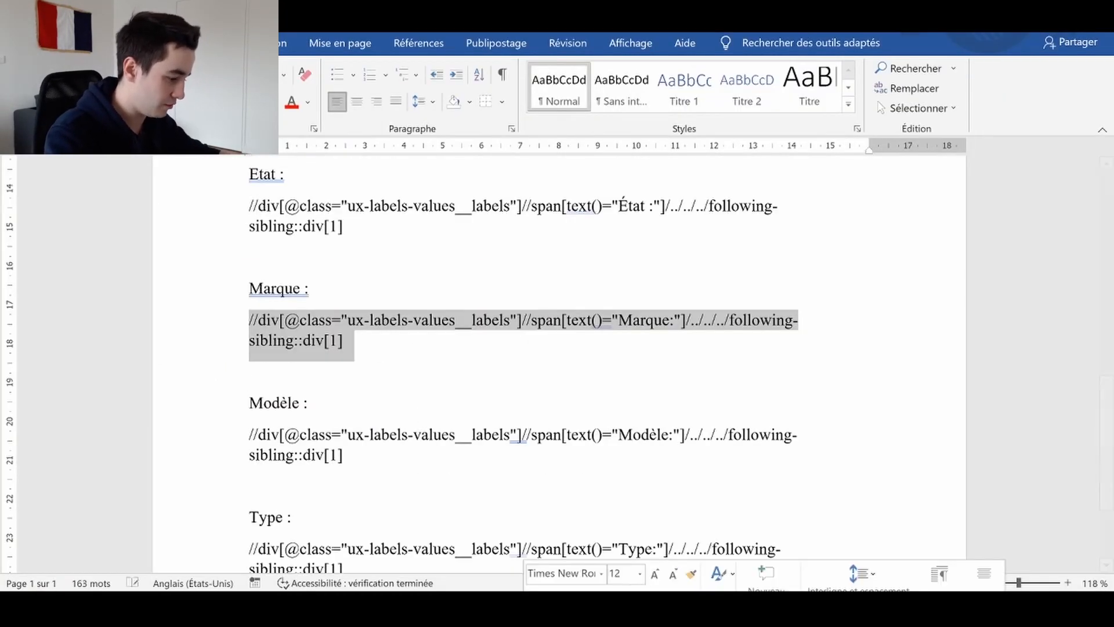
key("alt+Tab")
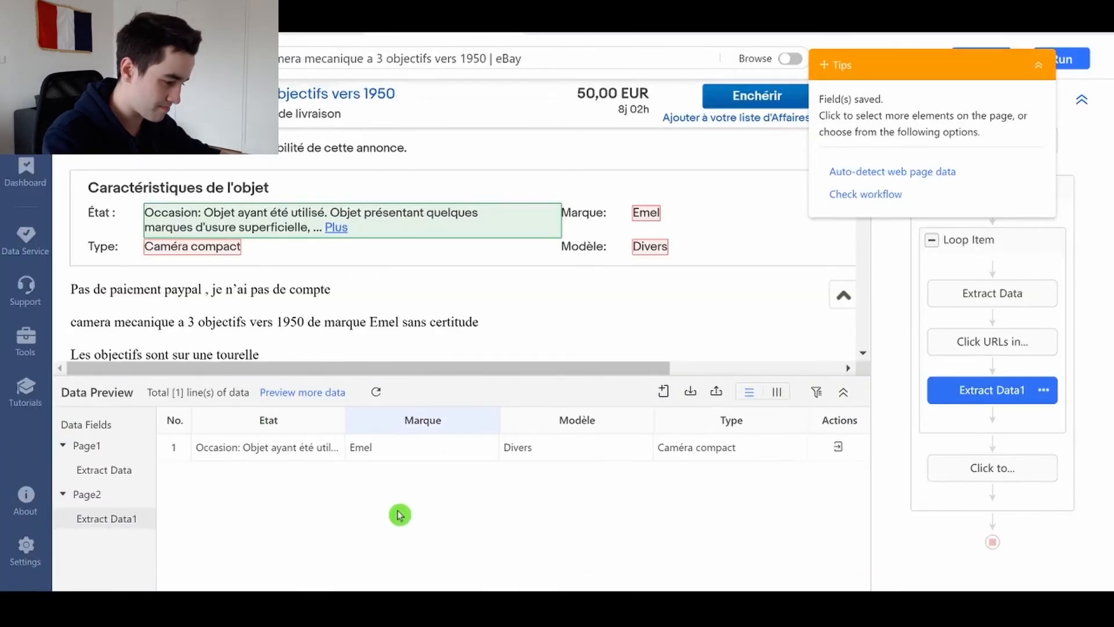
- Replace the Marque field's matching XPath with the copied expression ending in [text()="Marque:"]/../../../following-sibling::div[1] and apply it
left_click(491, 420)
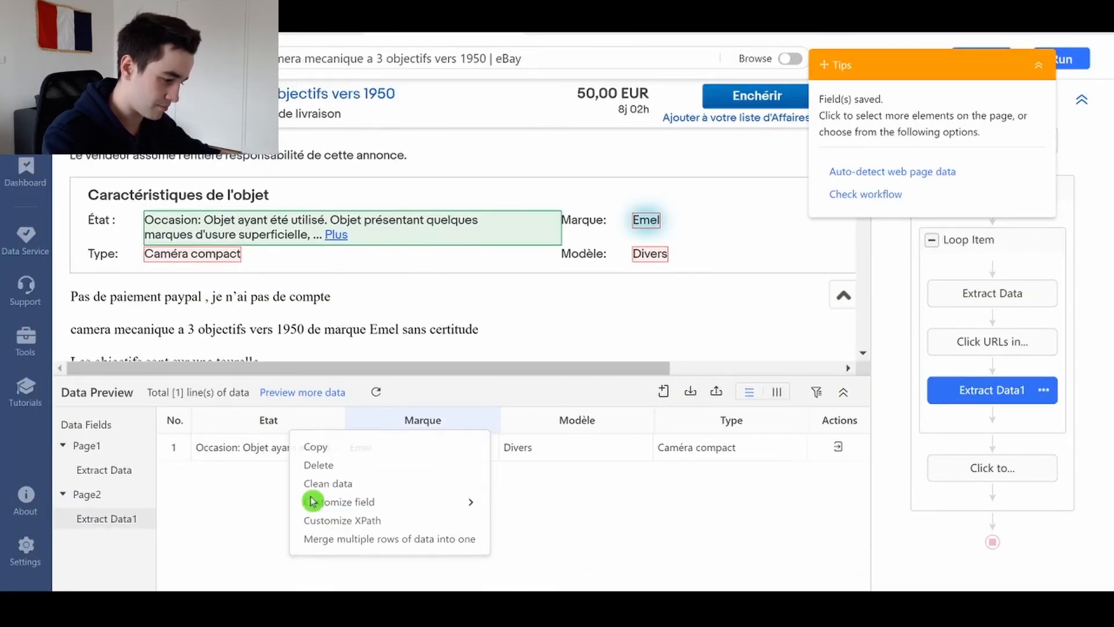
left_click(316, 520)
key("ctrl+a")
key("BackSpace")
type("//span[text()=\"Marque:\"]/../../../following-sibling::div[1]")
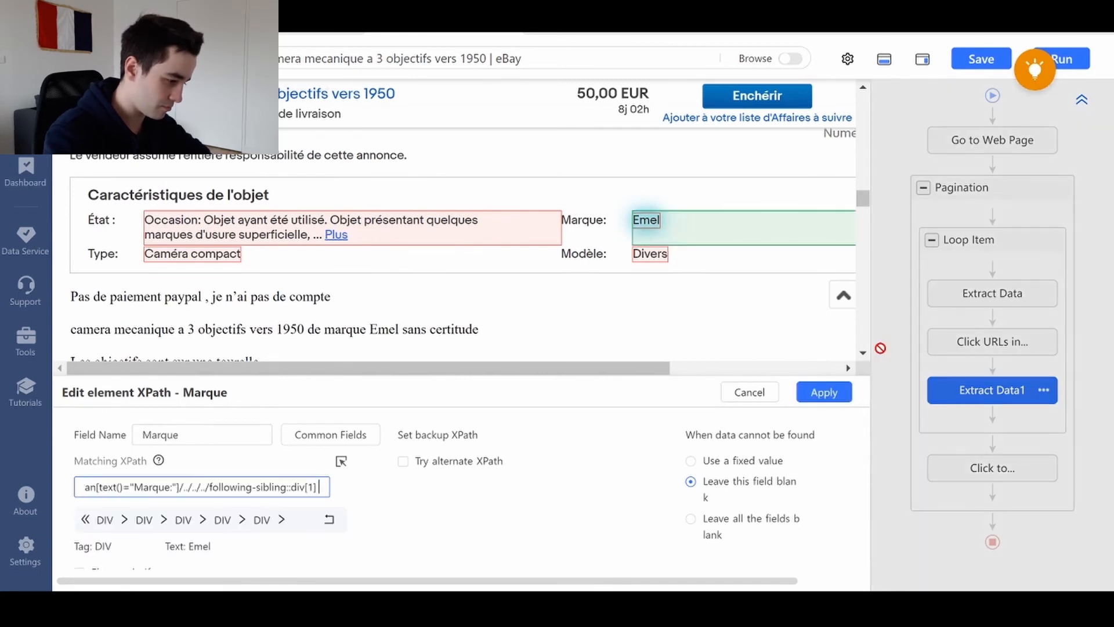
left_click(824, 392)
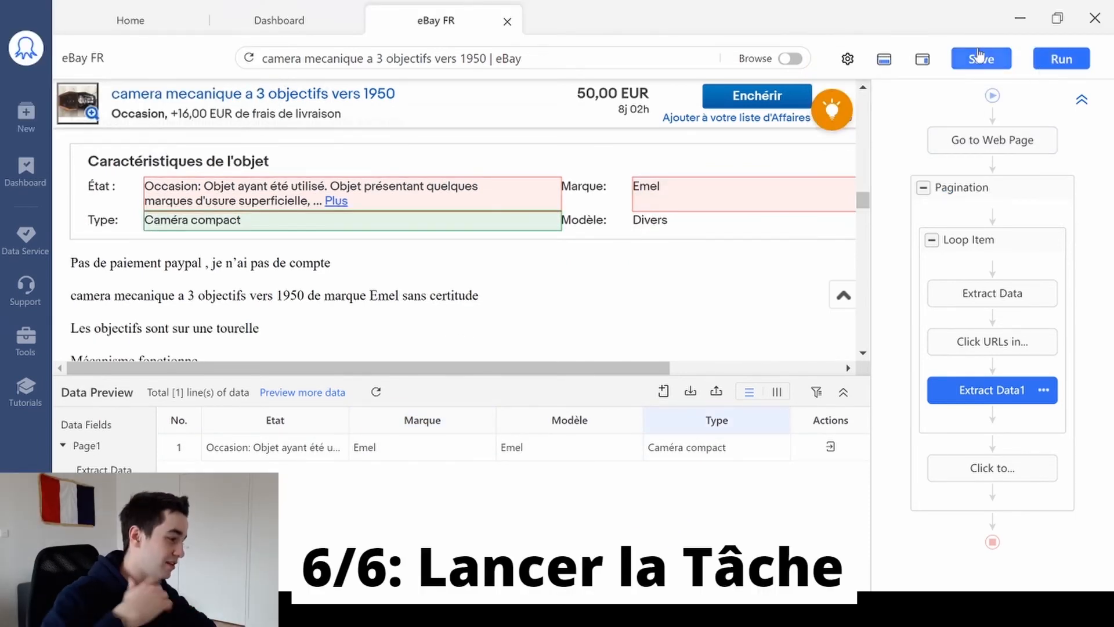
- Save the eBay FR task and start its run
left_click(980, 60)
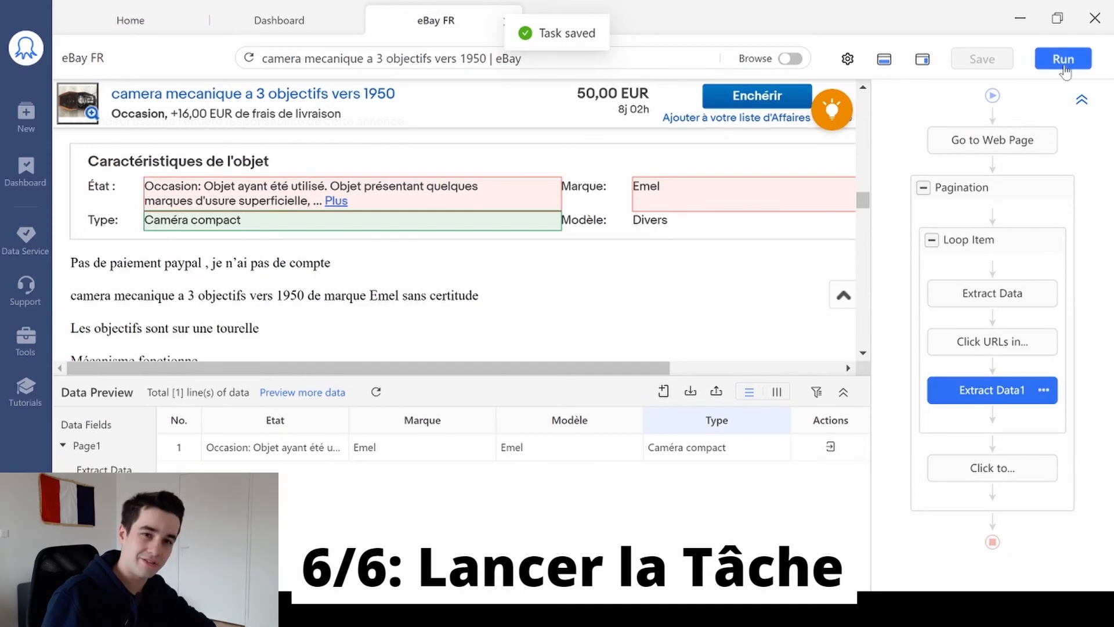
left_click(1064, 60)
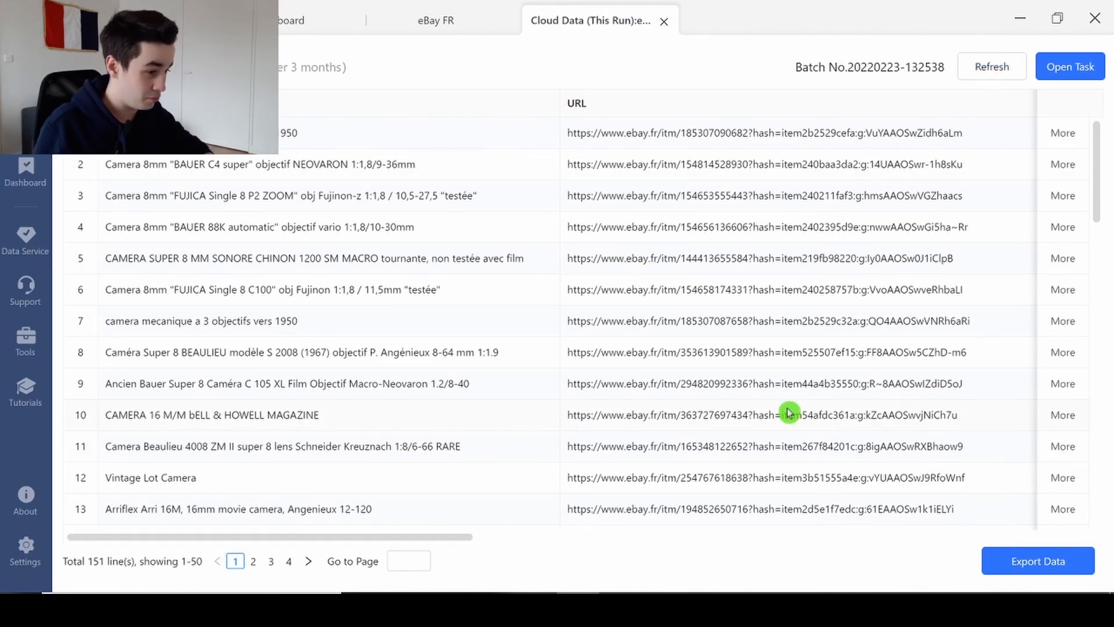
- Examine the scraped cloud data across all columns, checking the Etat, Marque, Modèle and Type values down the first page of rows
scroll(788, 412, "down", 5)
scroll(788, 412, "right", 5)
scroll(788, 412, "right", 6)
scroll(787, 412, "up", 5)
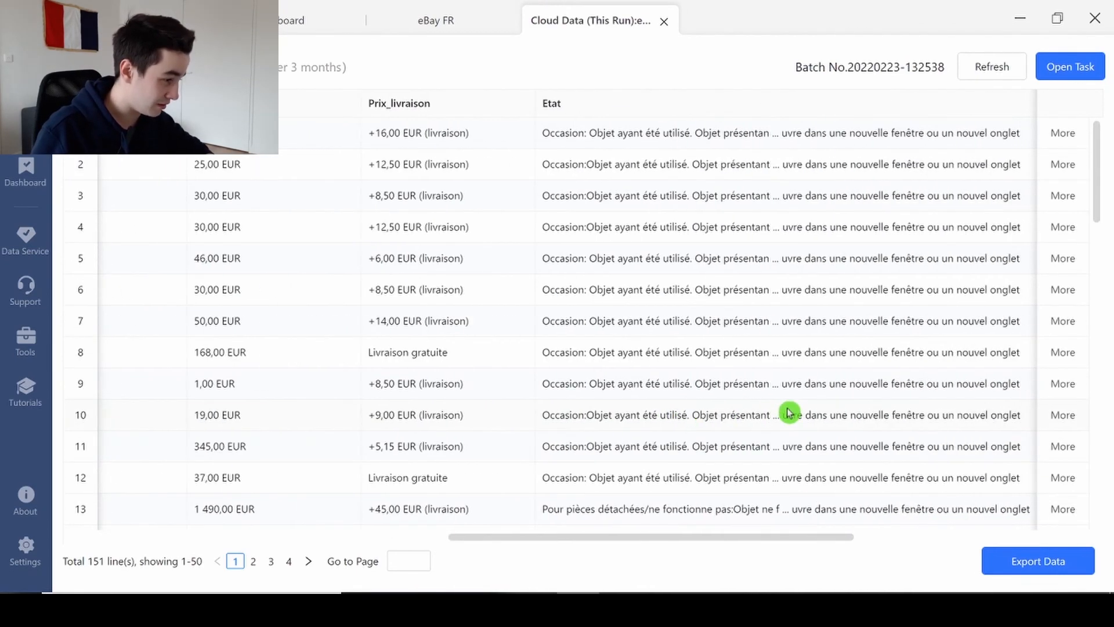
scroll(788, 412, "right", 6)
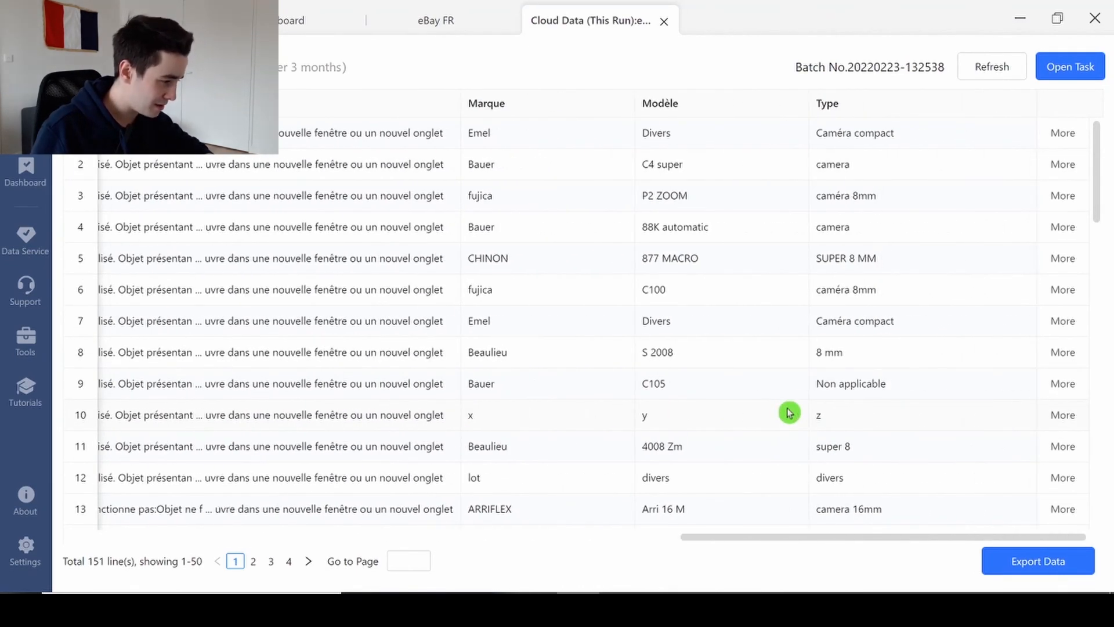
scroll(788, 412, "down", 15)
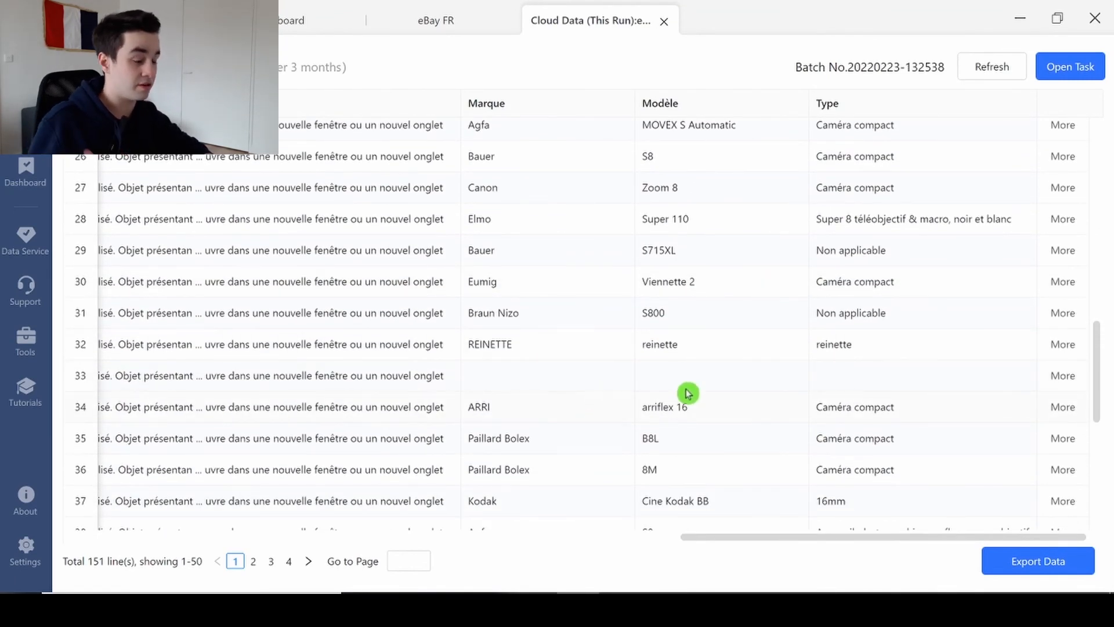
scroll(687, 393, "down", 3)
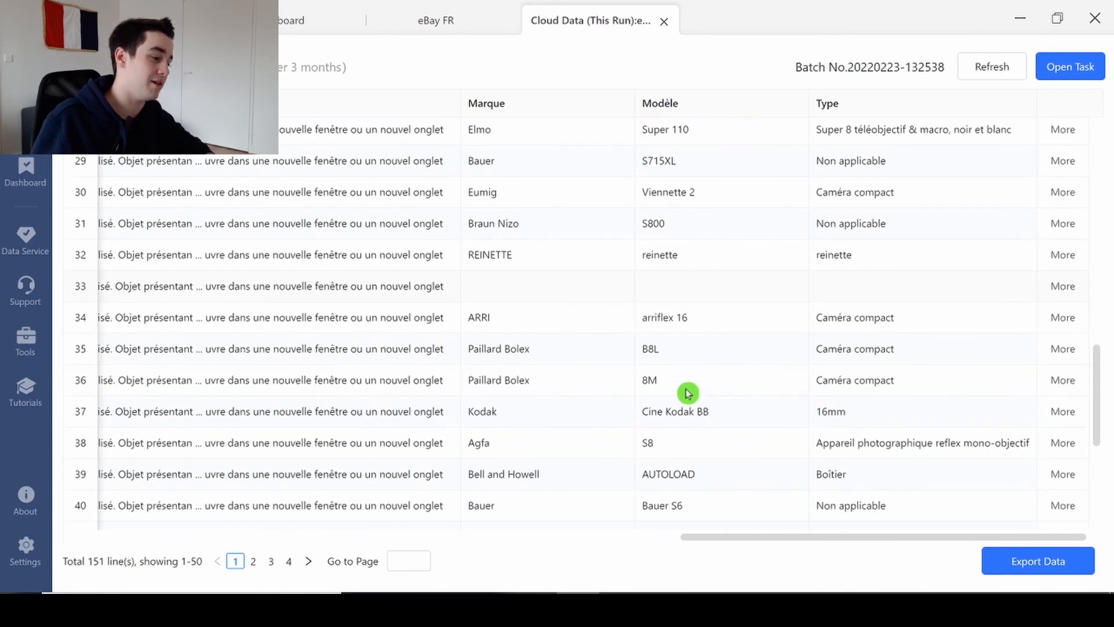
scroll(687, 393, "down", 9)
scroll(687, 394, "left", 2)
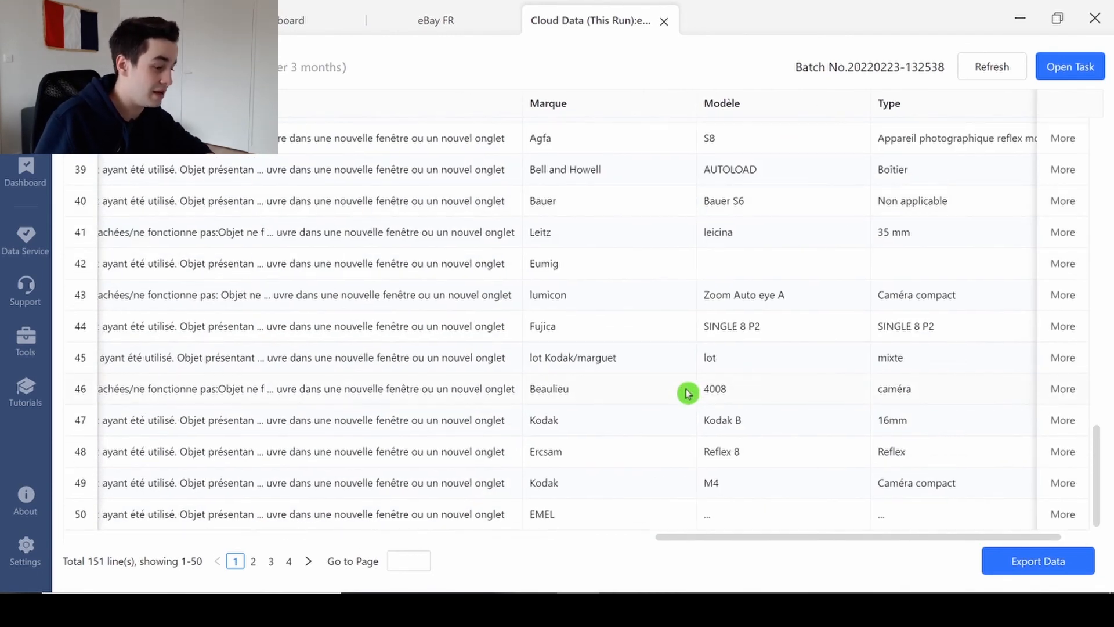
- Export all the cloud data as Excel (xlsx) and look through the rows of the exported eBay FR.xlsx workbook
left_click(1029, 561)
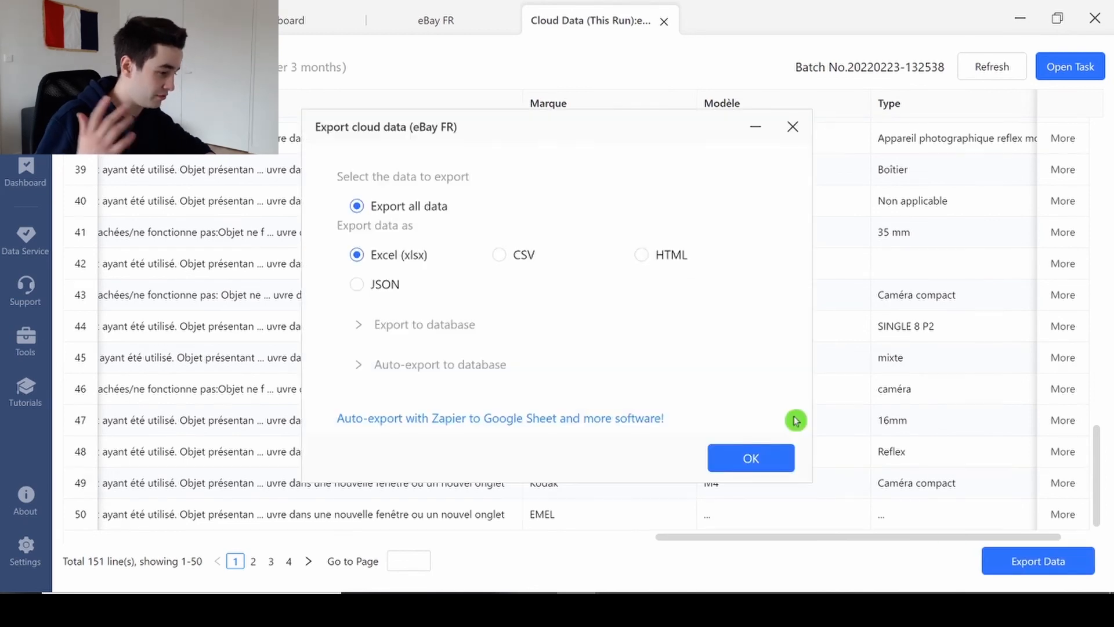
left_click(749, 456)
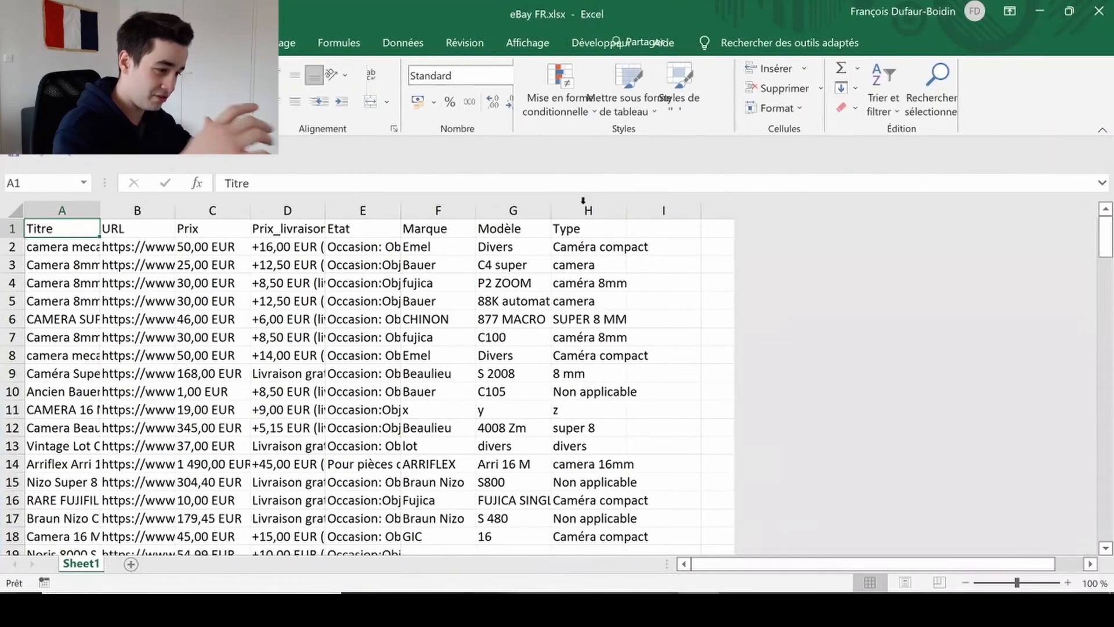
scroll(518, 347, "down", 10)
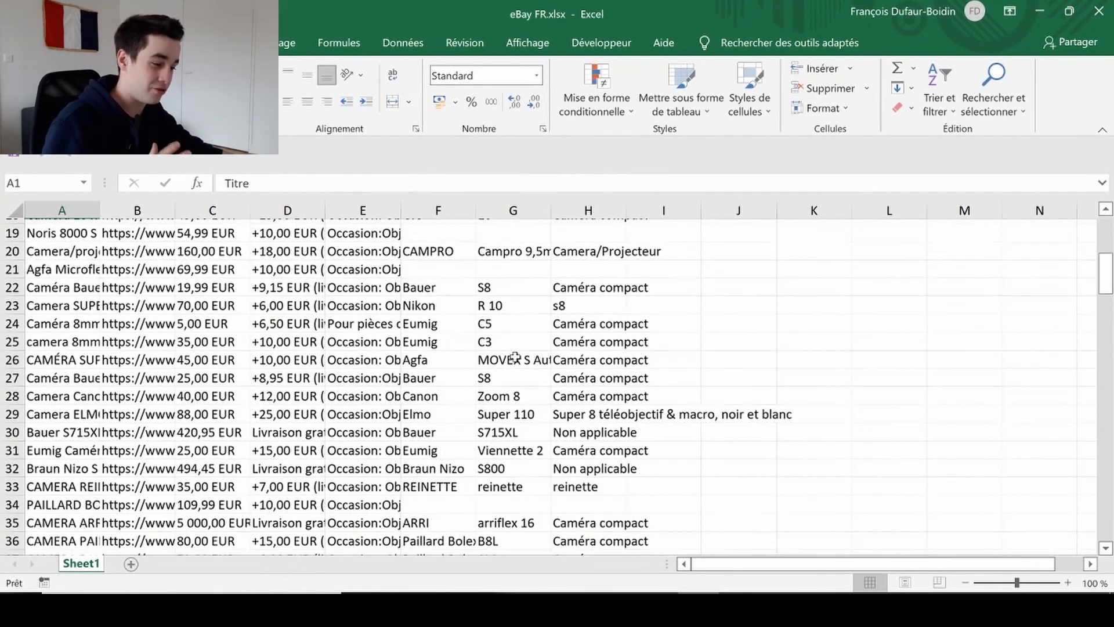
scroll(514, 357, "down", 14)
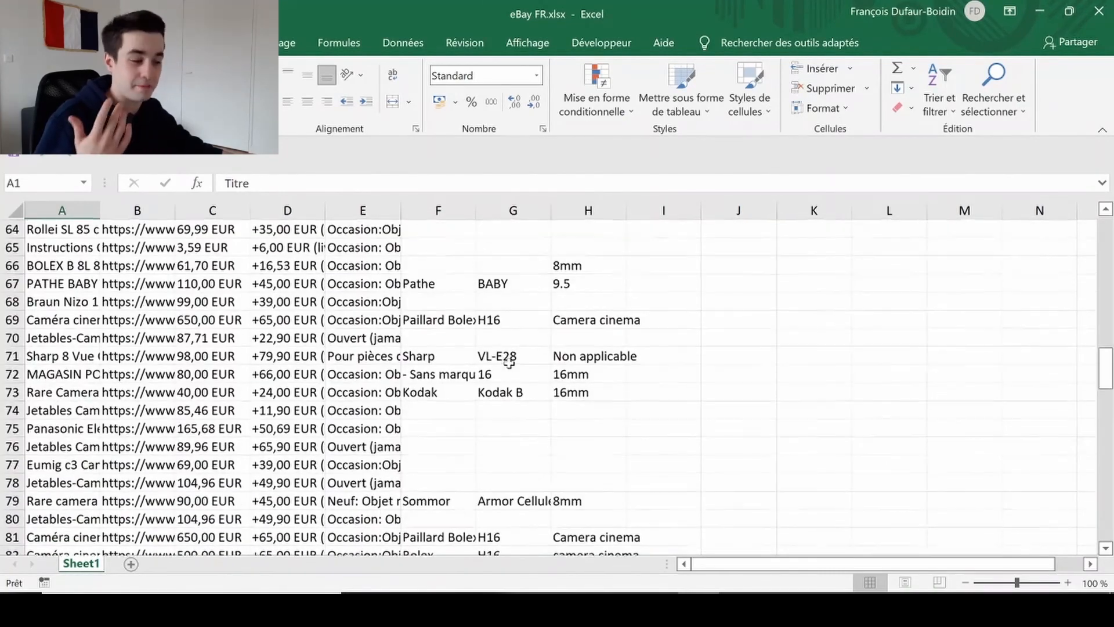
scroll(508, 363, "down", 4)
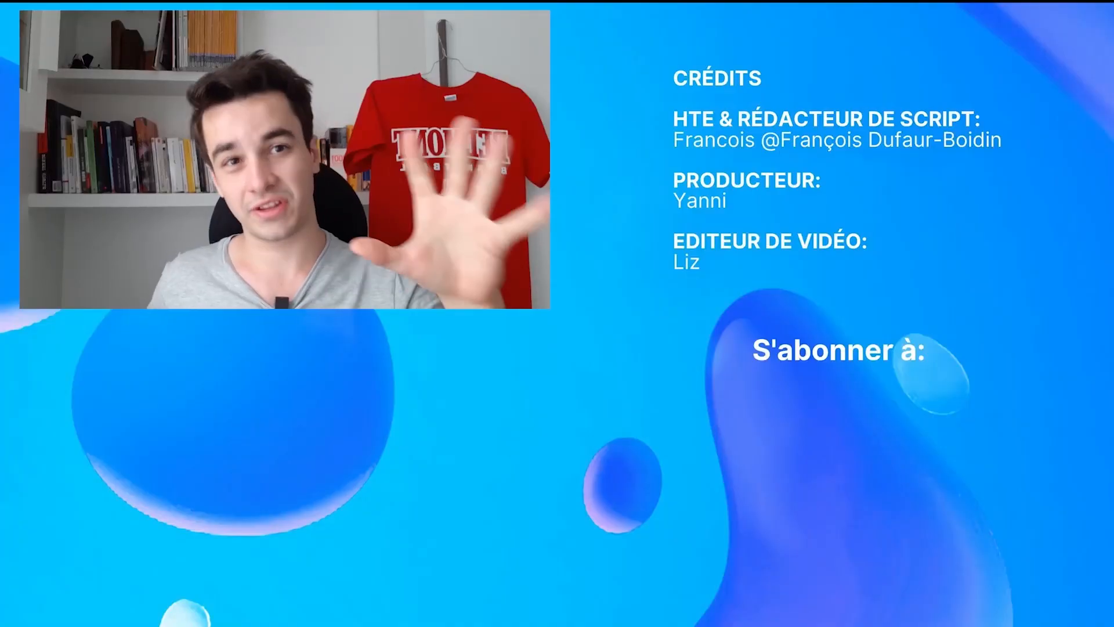